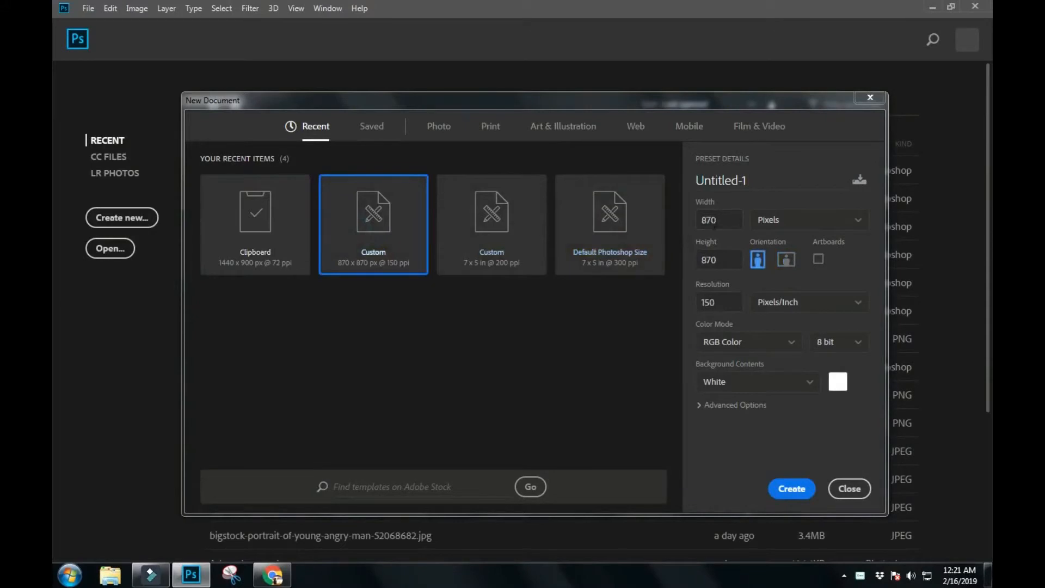
- Create an 870 × 870 px white RGB document at 150 pixels/inch and reset the colours to default black and white
click(718, 260)
click(718, 302)
click(792, 489)
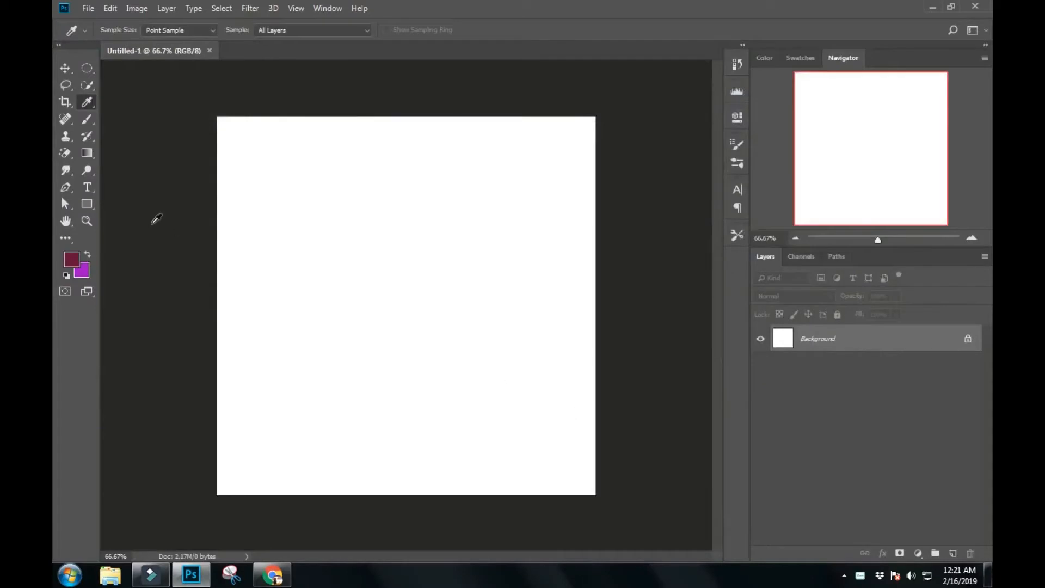
key(d)
scroll(153, 213, up, 3)
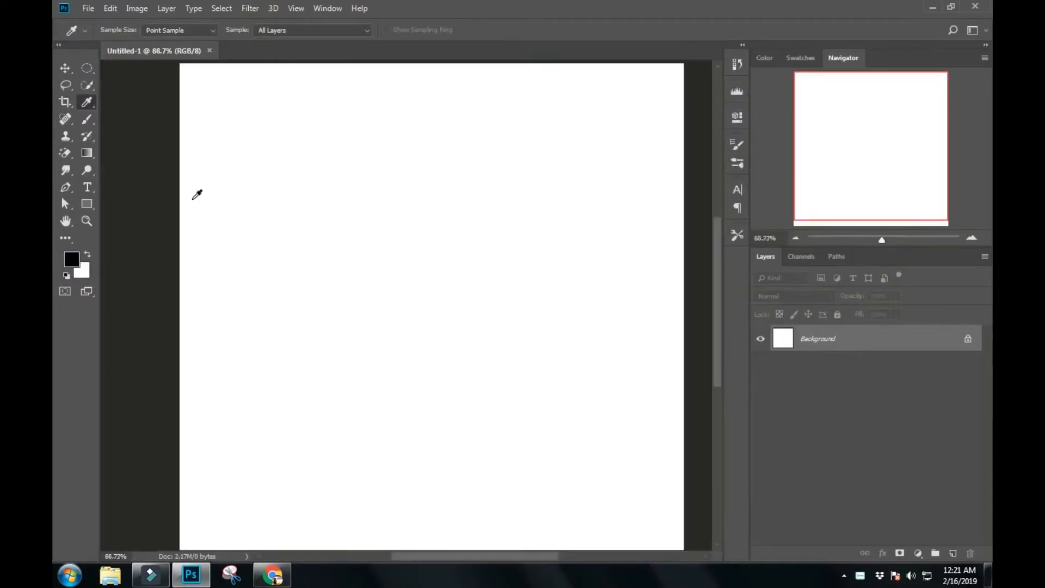
- Show the rulers and place one vertical and one horizontal guide crossing at the canvas centre
click(66, 67)
scroll(124, 105, down, 2)
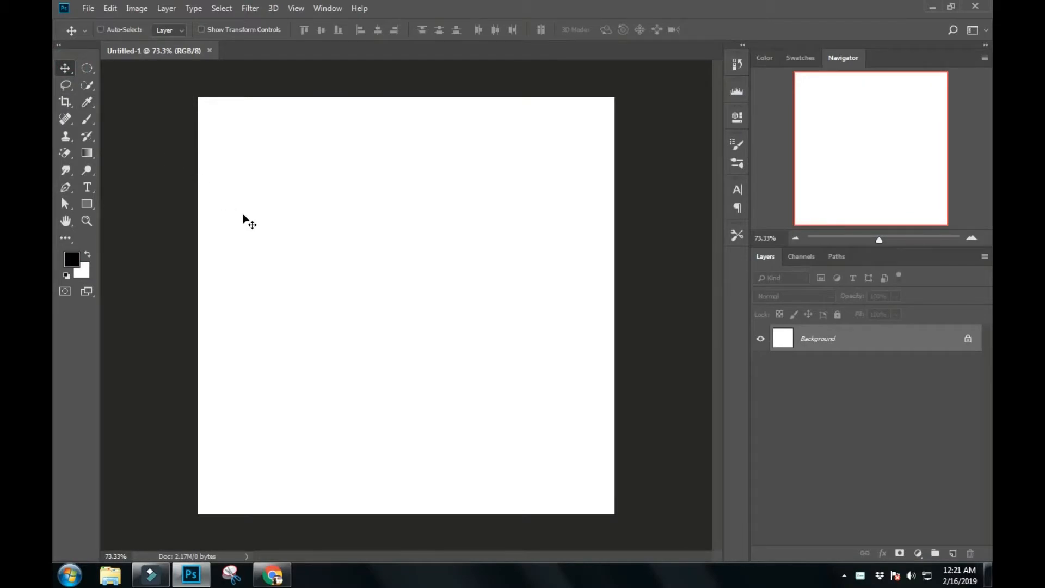
key(ctrl+r)
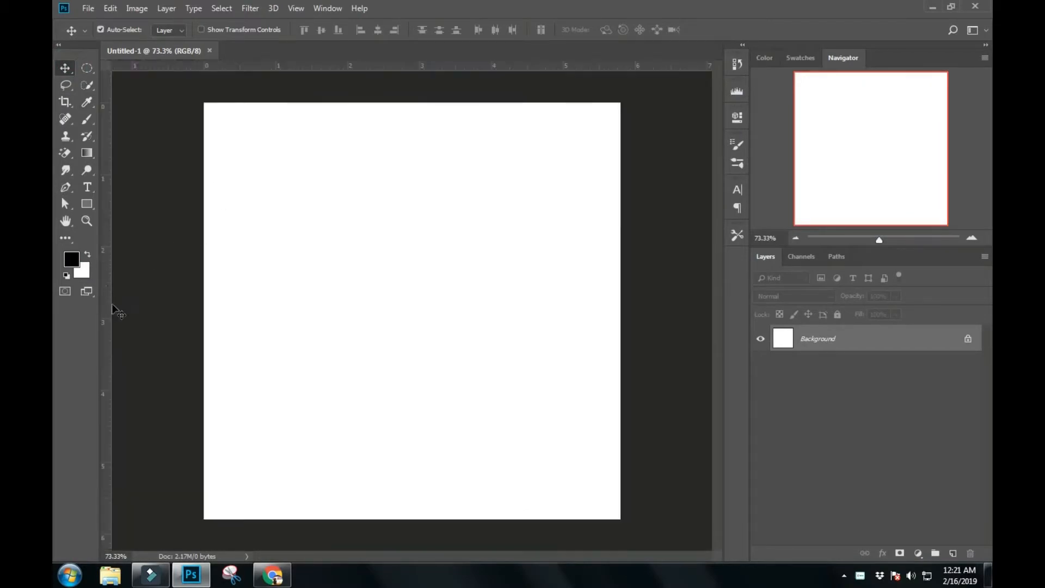
drag(105, 309, 412, 303)
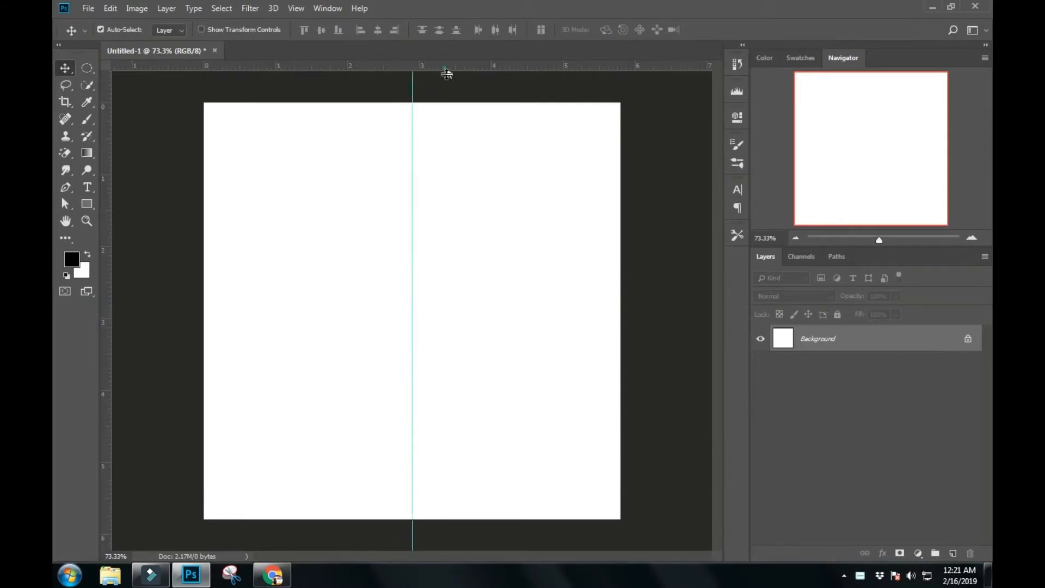
drag(447, 73, 464, 311)
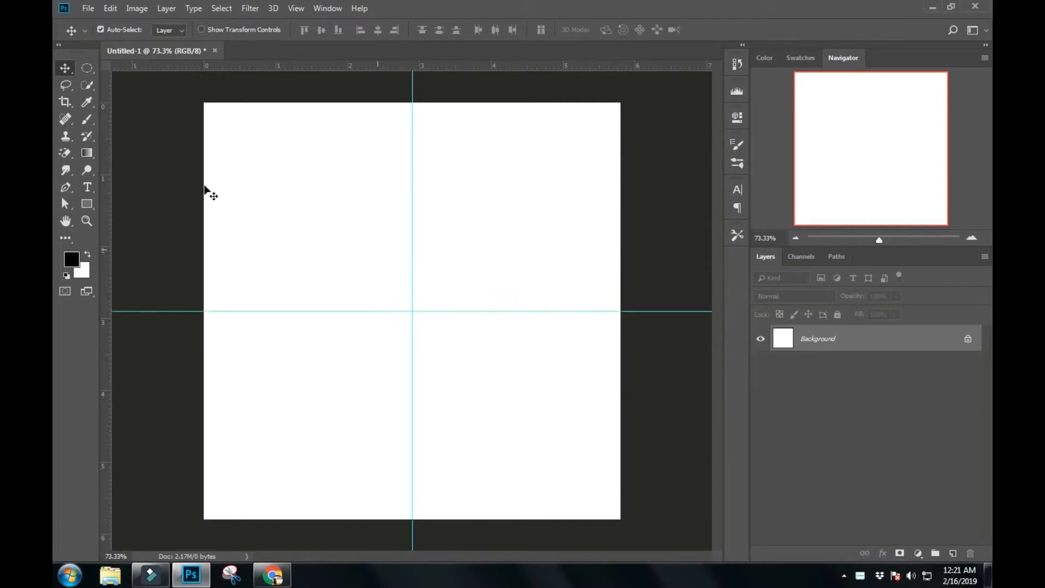
- Select a circle about 4.7 inches across centred on the guide crossing, fill it with black on a new layer, and deselect
key(m)
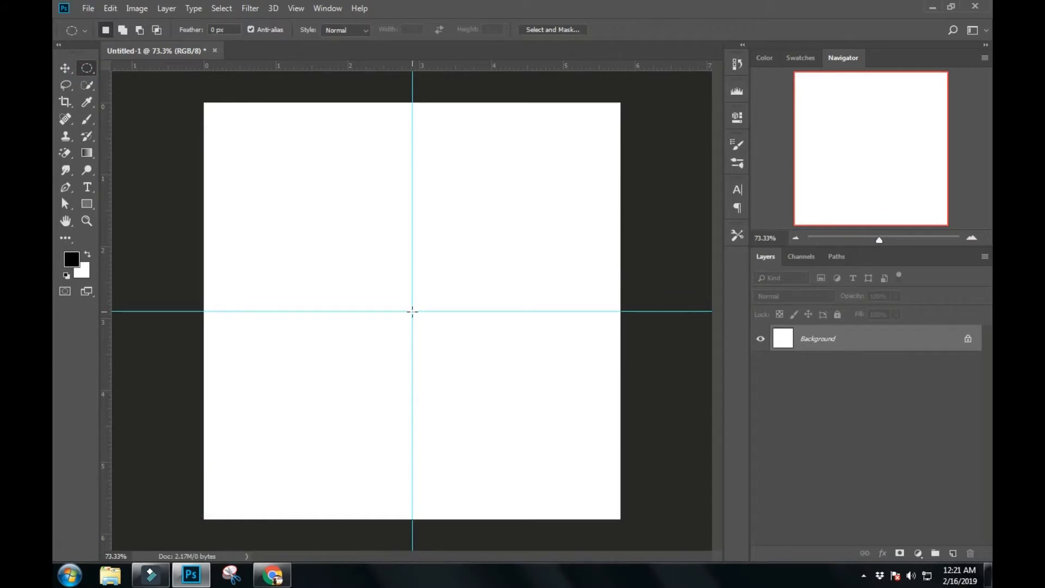
drag(412, 311, 243, 139)
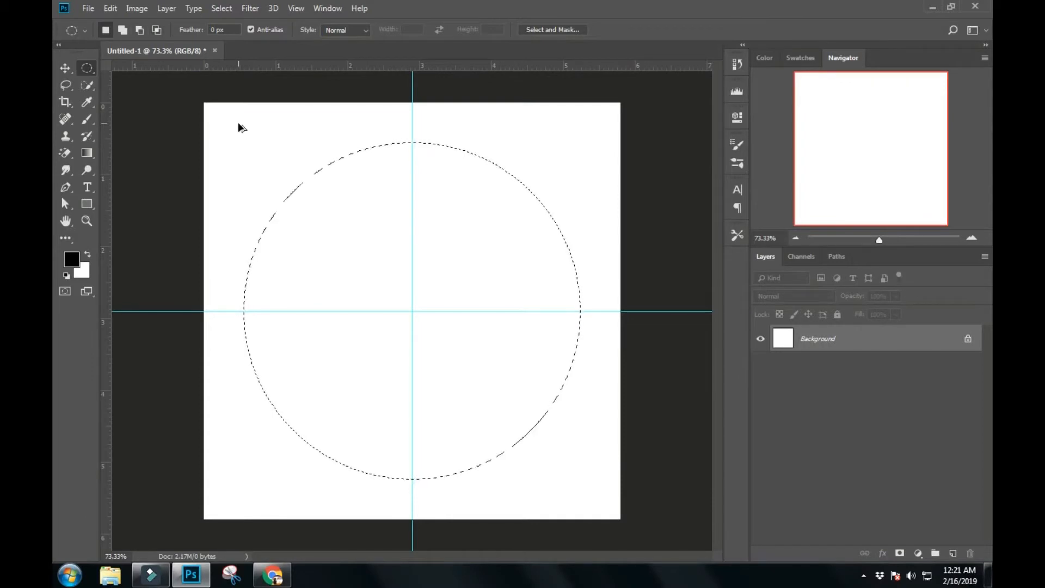
key(ctrl+shift+alt+n)
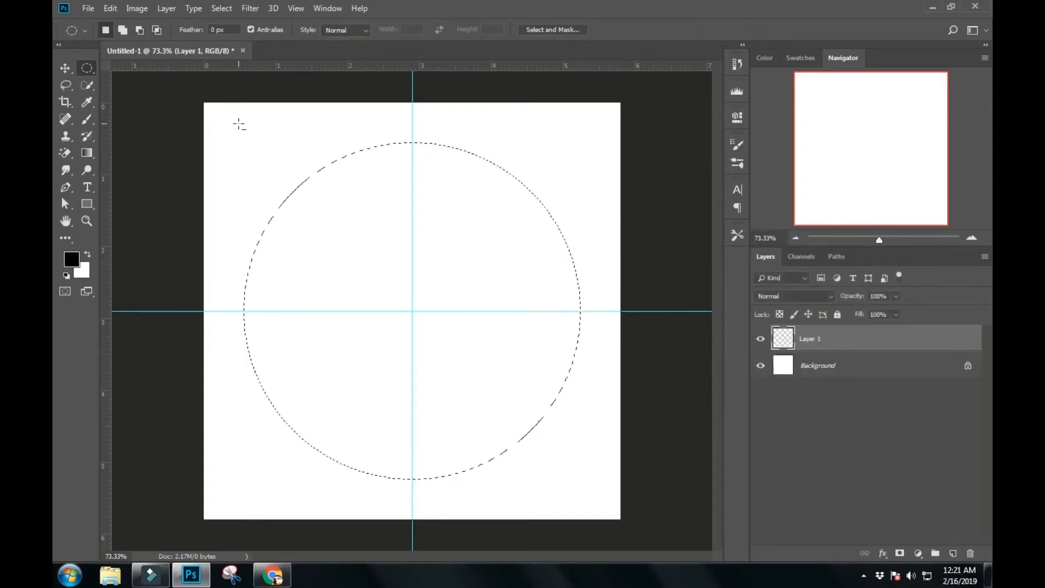
key(alt+Delete)
key(ctrl+d)
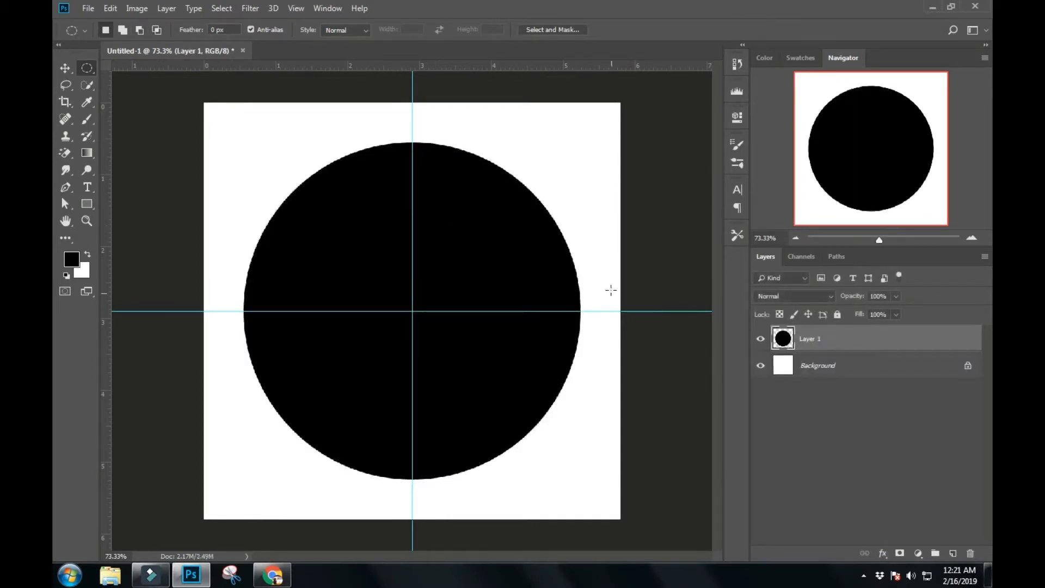
- Add a radial Gradient Overlay to the circle layer and set the gradient's starting colour stop to 00c8ff
double_click(784, 340)
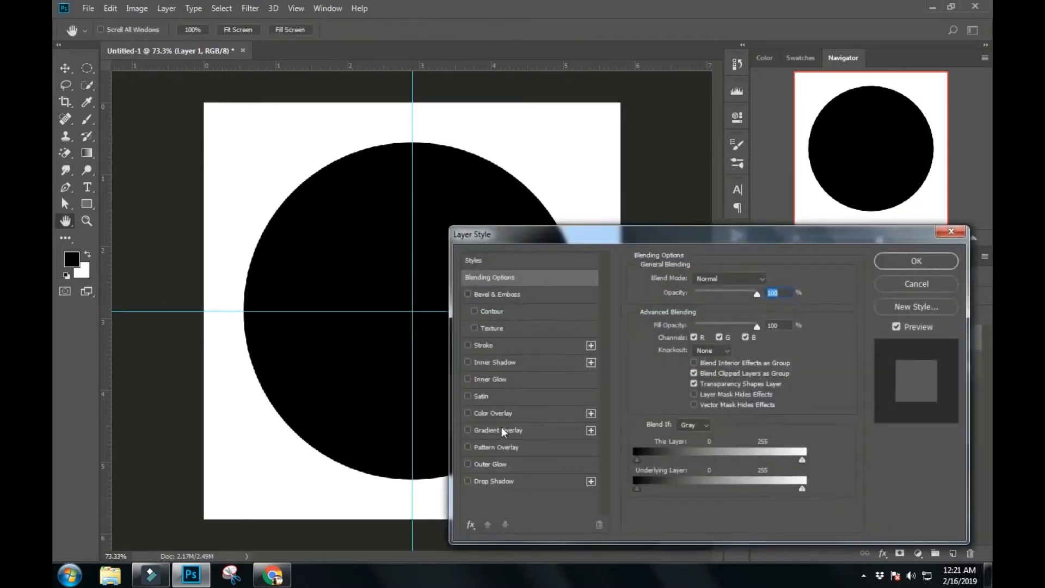
click(502, 430)
drag(585, 239, 562, 213)
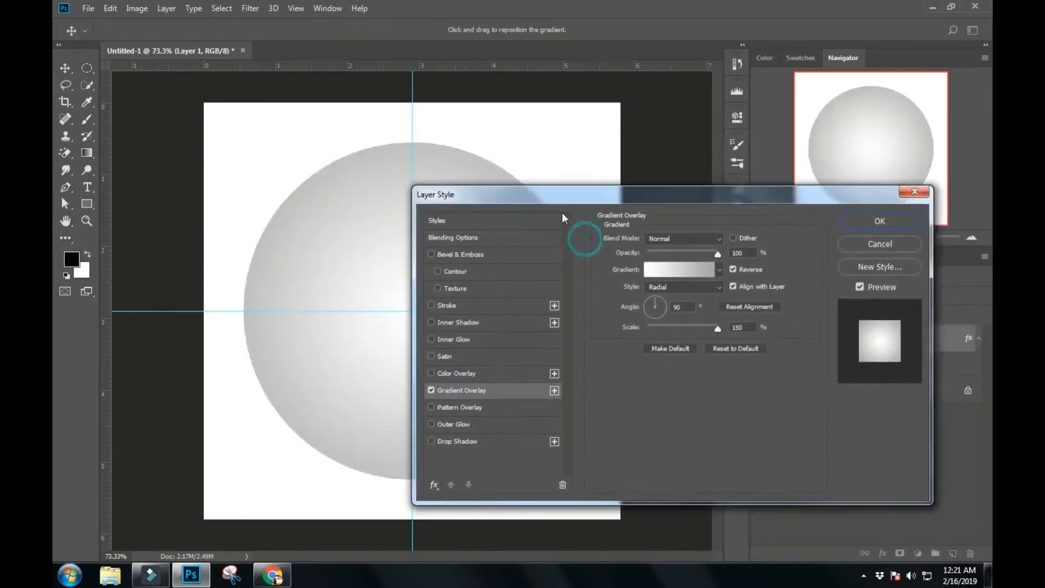
click(666, 269)
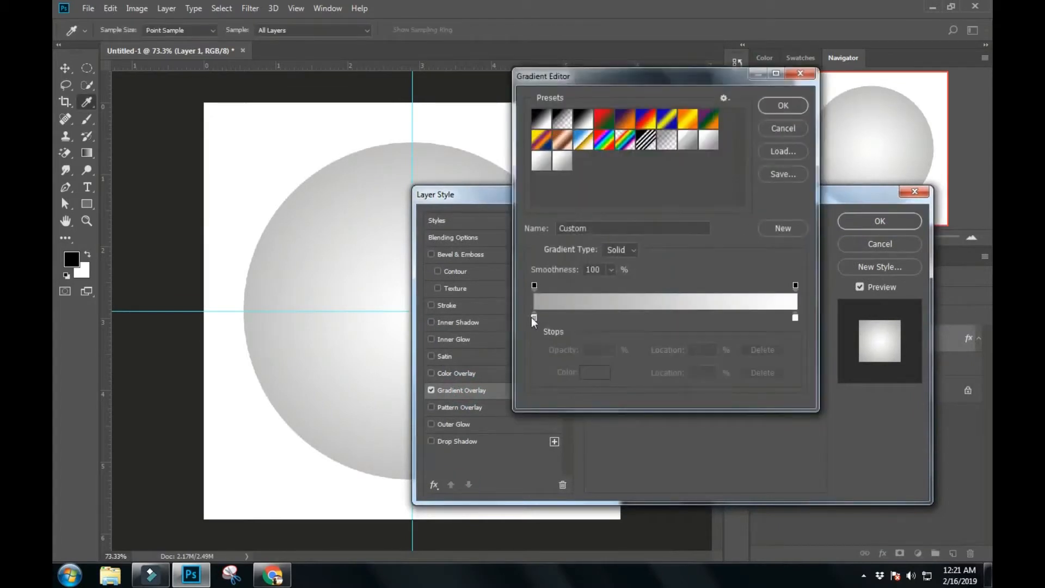
double_click(534, 318)
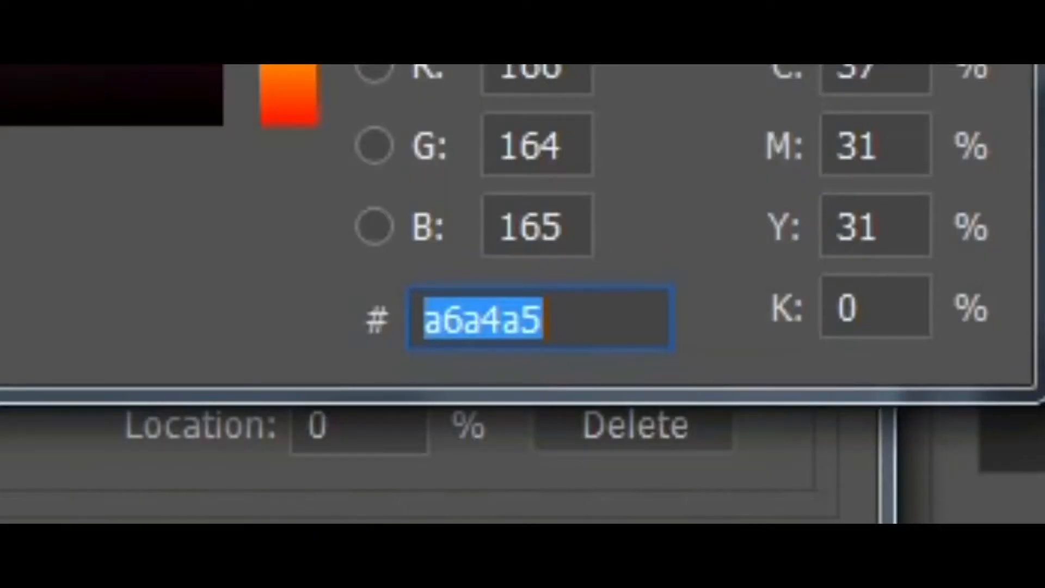
text(00c)
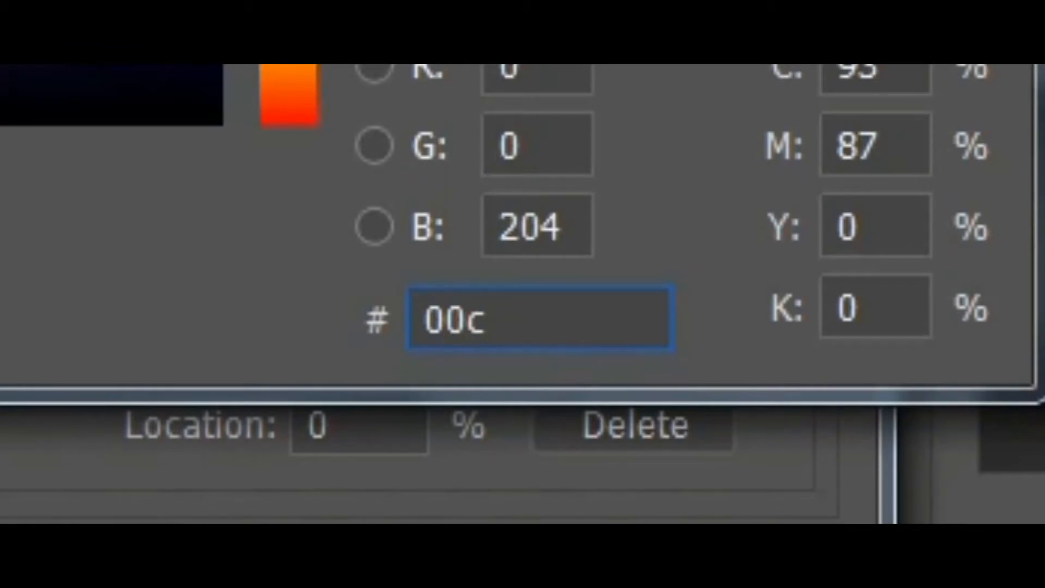
text(8ff)
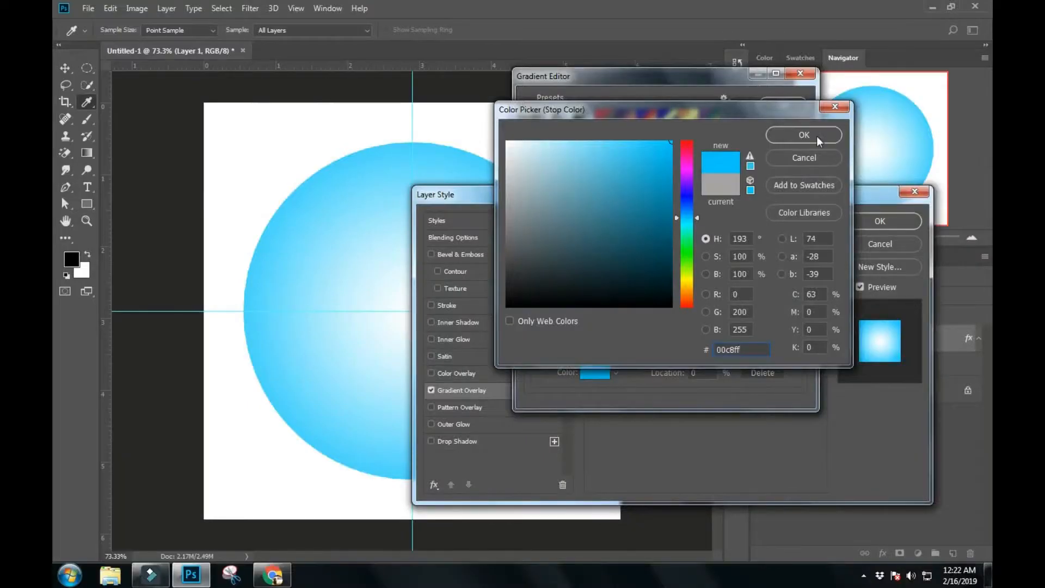
click(816, 136)
- Set the gradient's end colour stop to 203795 and turn off Reverse for the overlay
click(796, 317)
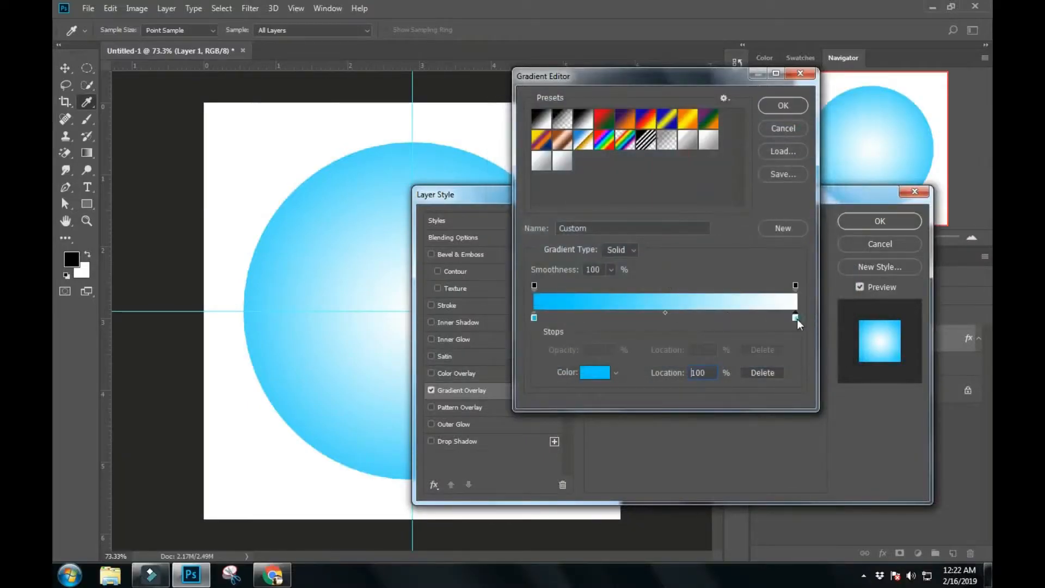
double_click(796, 318)
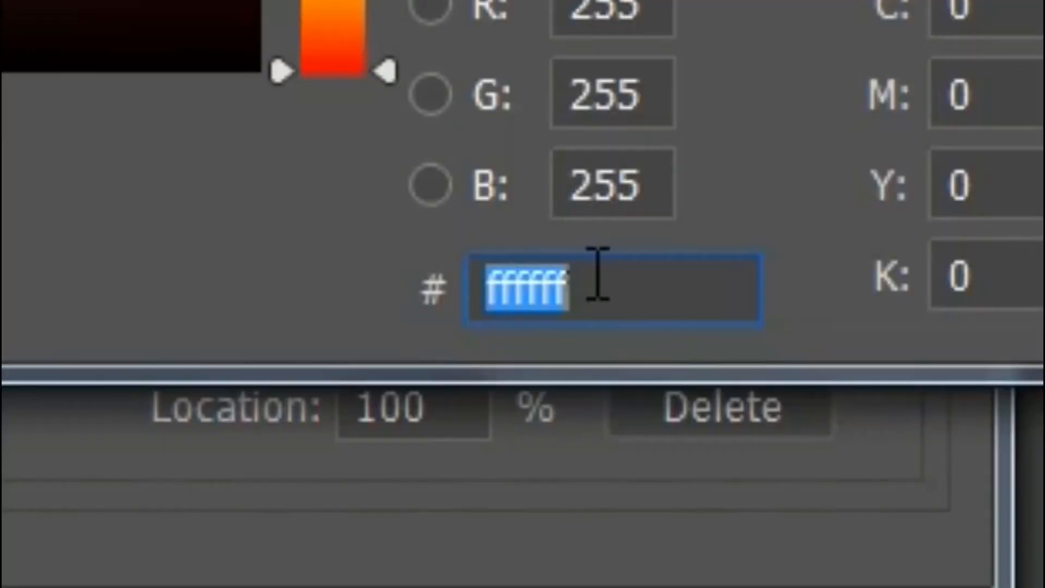
text(20)
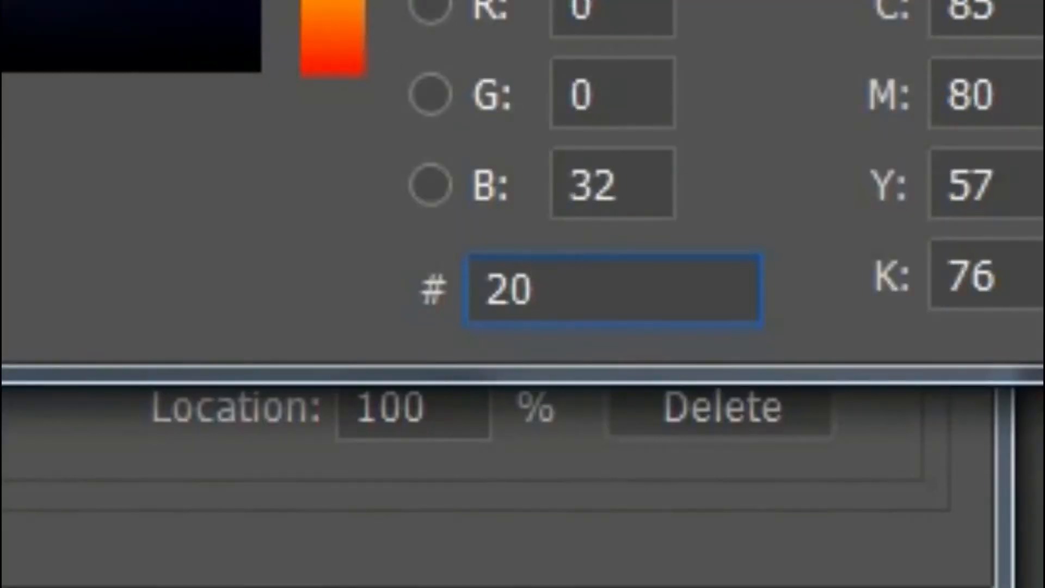
text(3)
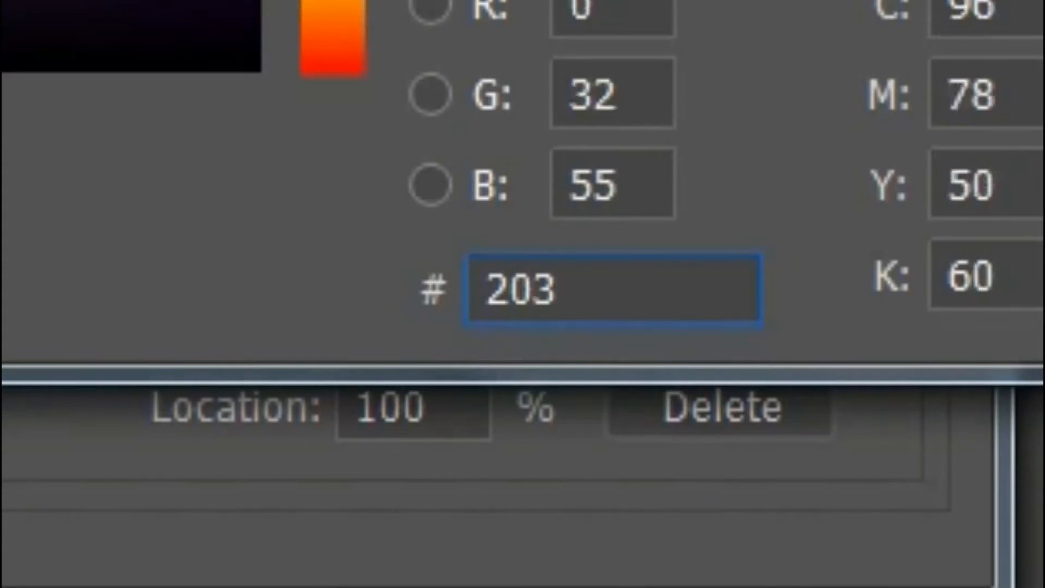
text(795)
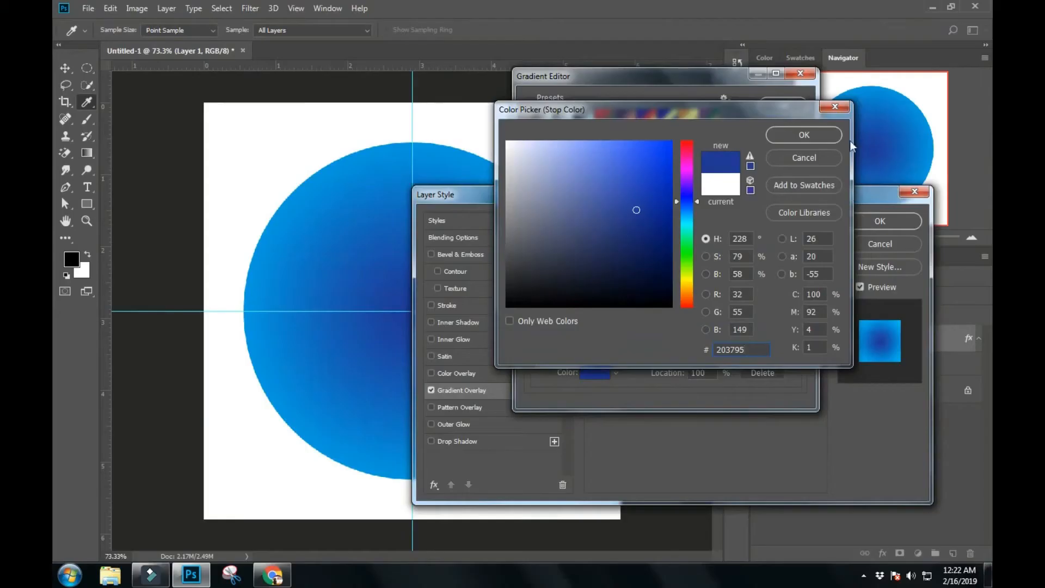
click(823, 134)
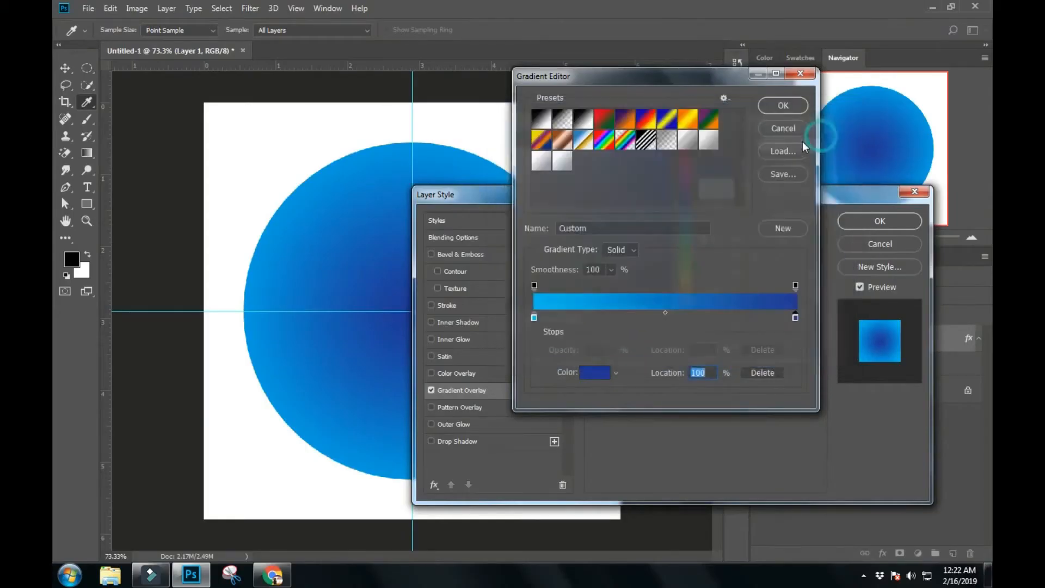
click(787, 110)
click(740, 270)
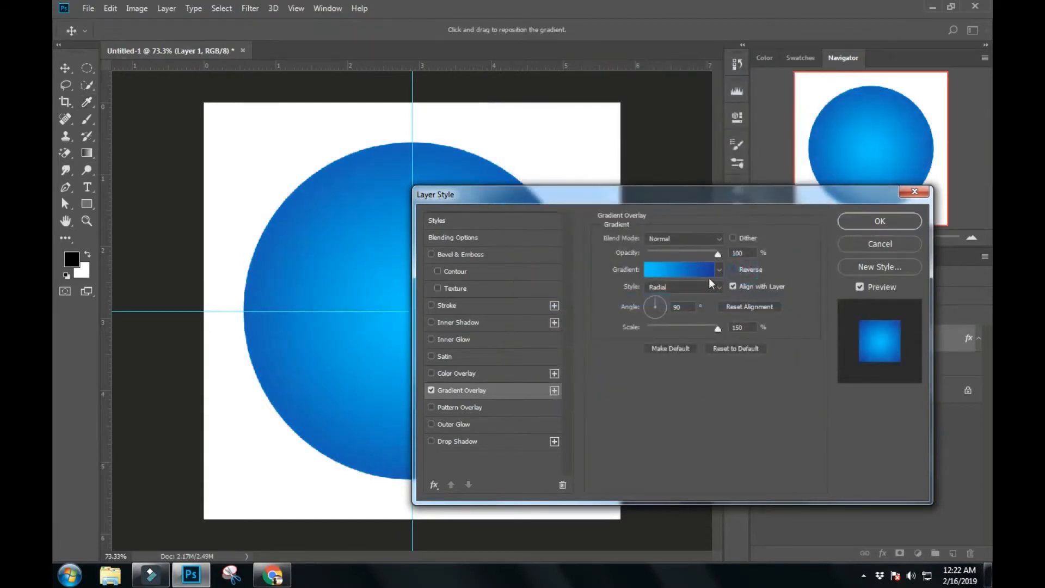
- Add an Inner Glow to the circle with colour 000d4f, 75% opacity and 250 px size, and apply the layer style
click(464, 334)
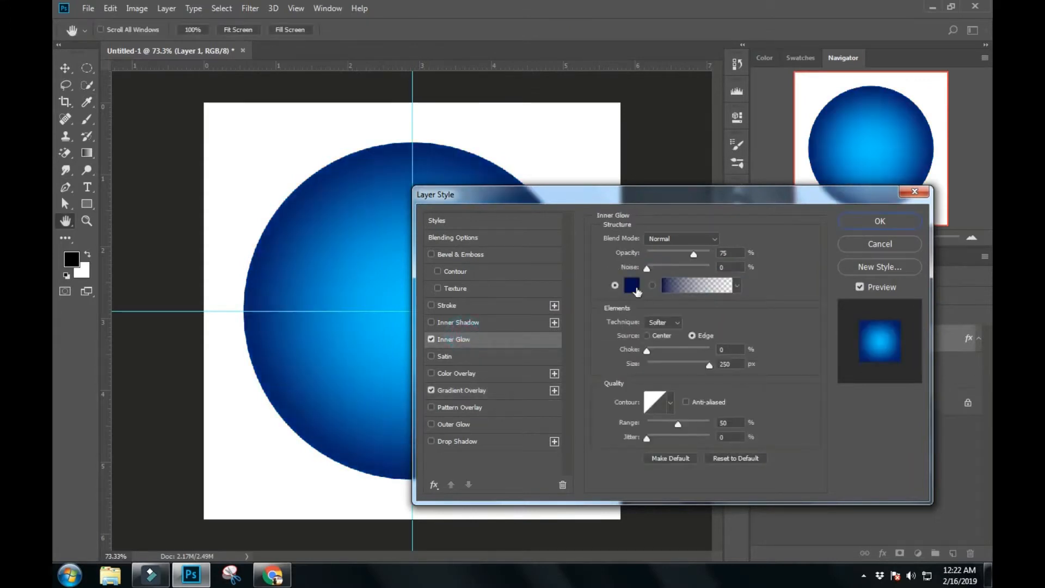
click(632, 286)
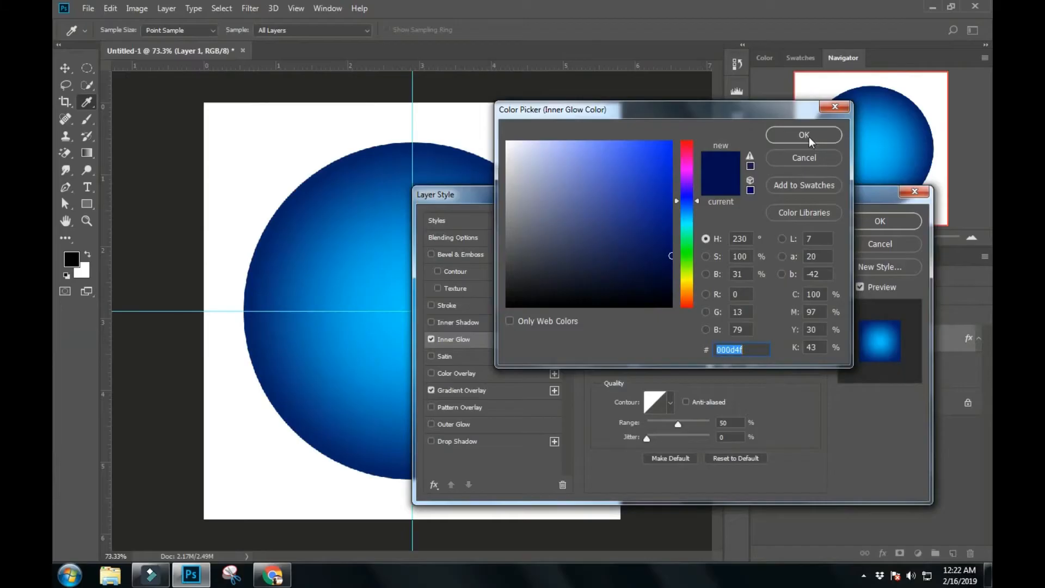
click(810, 137)
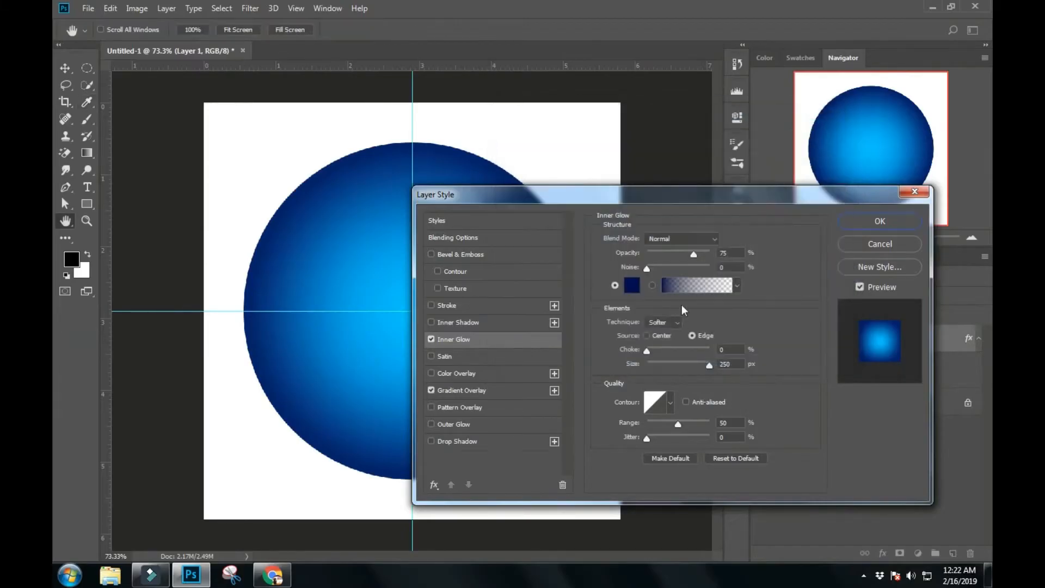
double_click(738, 252)
double_click(731, 363)
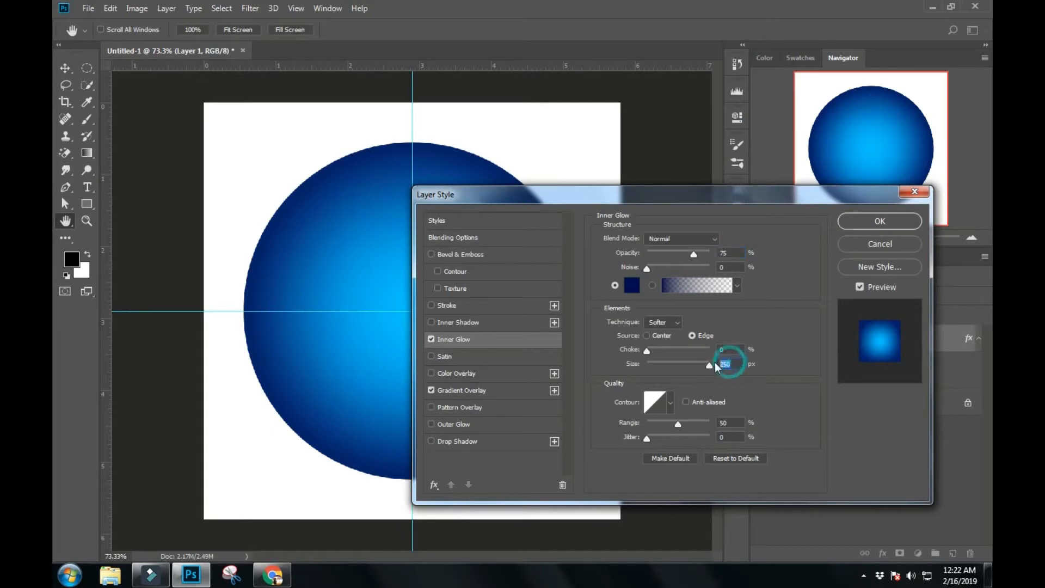
click(865, 224)
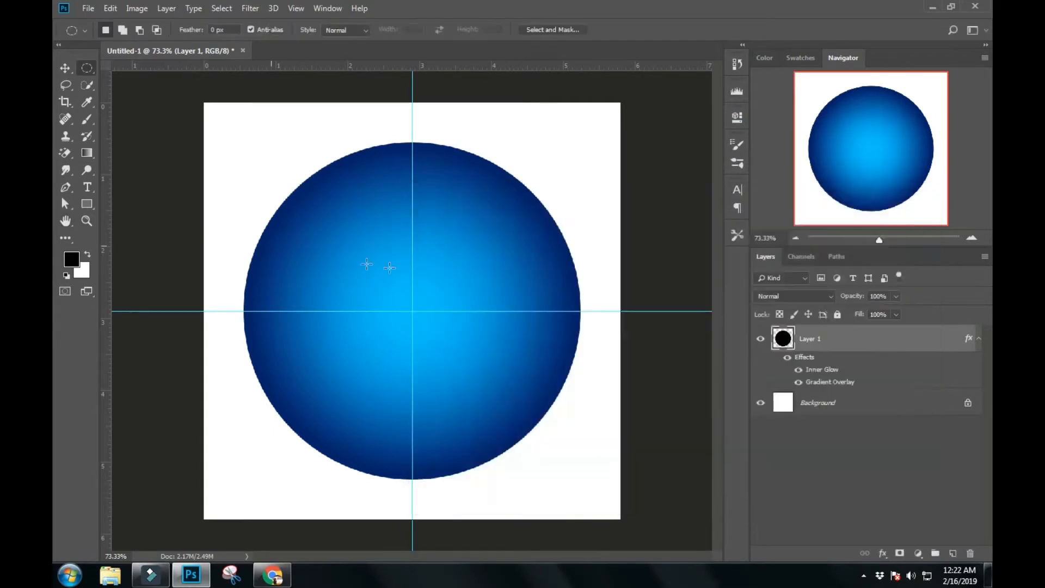
- Add a new layer above the circle and fill it entirely with black
scroll(473, 269, up, 1)
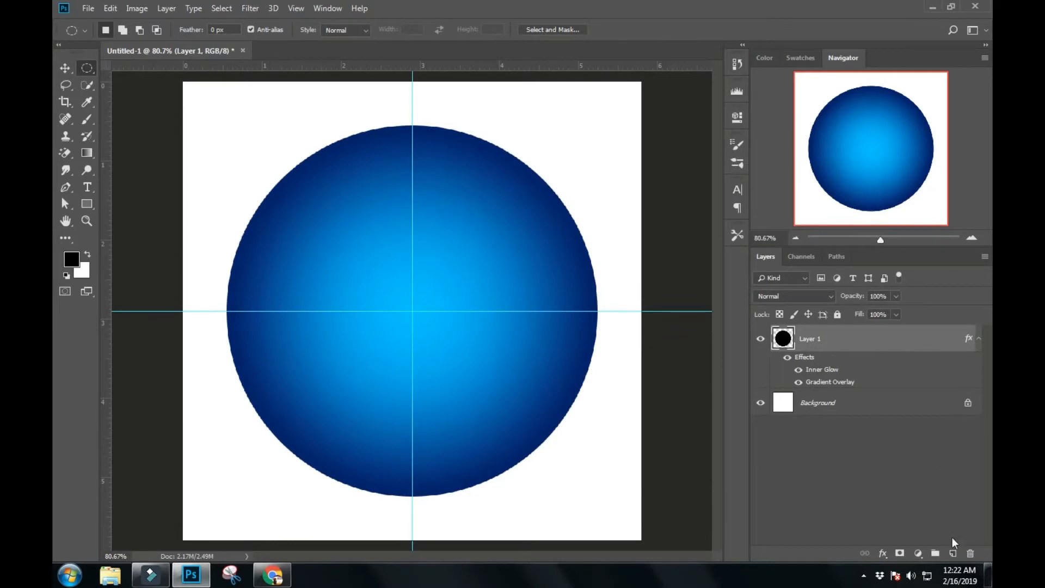
click(952, 553)
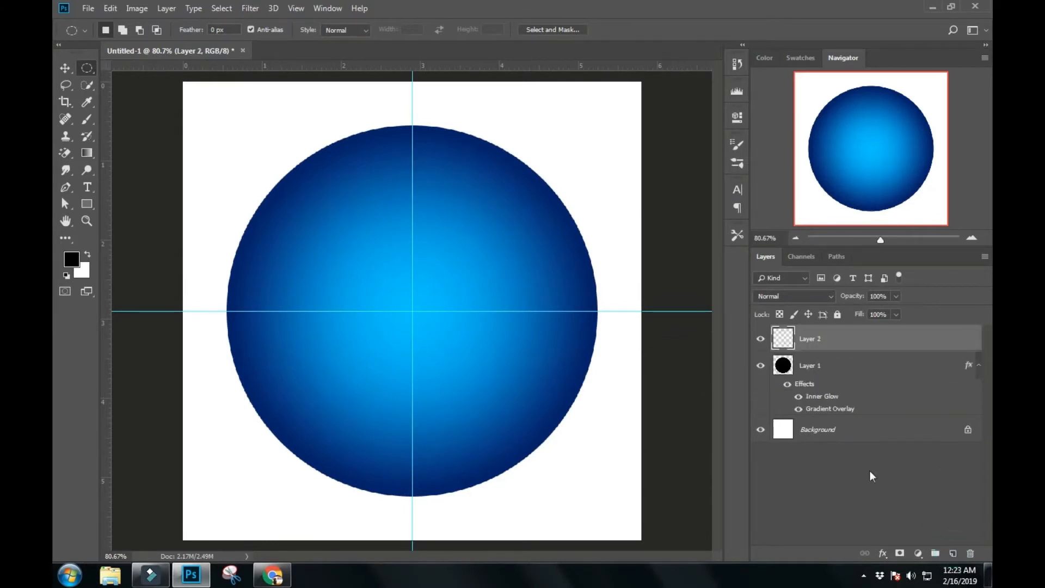
key(alt+BackSpace)
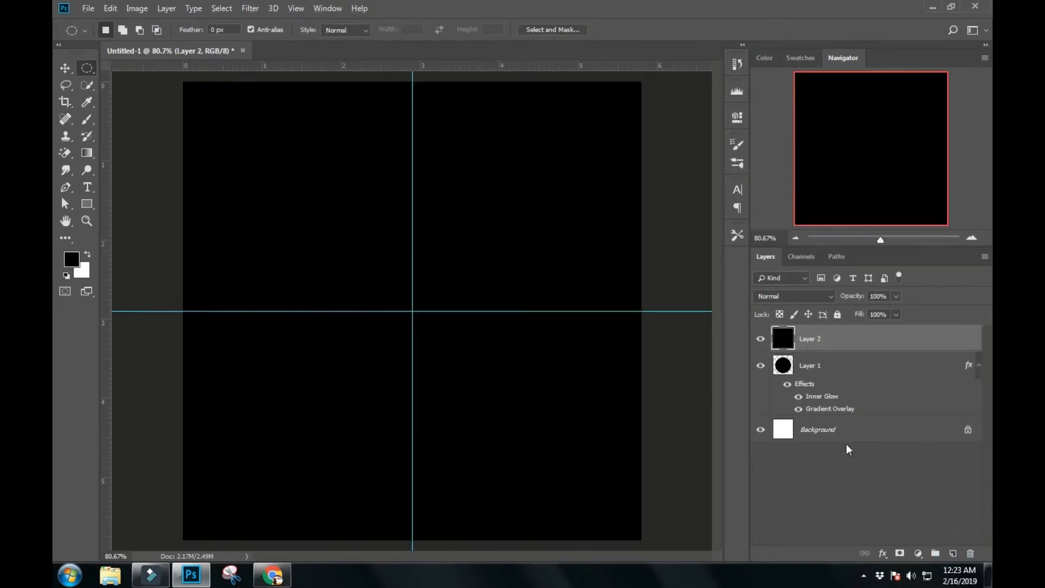
- Render a Lens Flare on the black layer with 100% brightness and the 50-300mm Zoom lens type
click(250, 8)
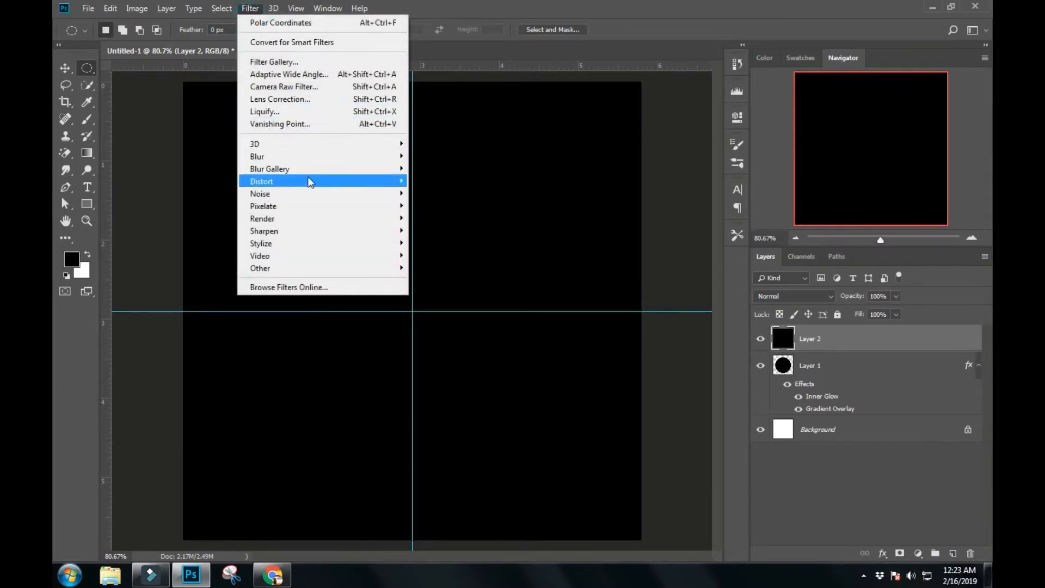
mouse_move(316, 189)
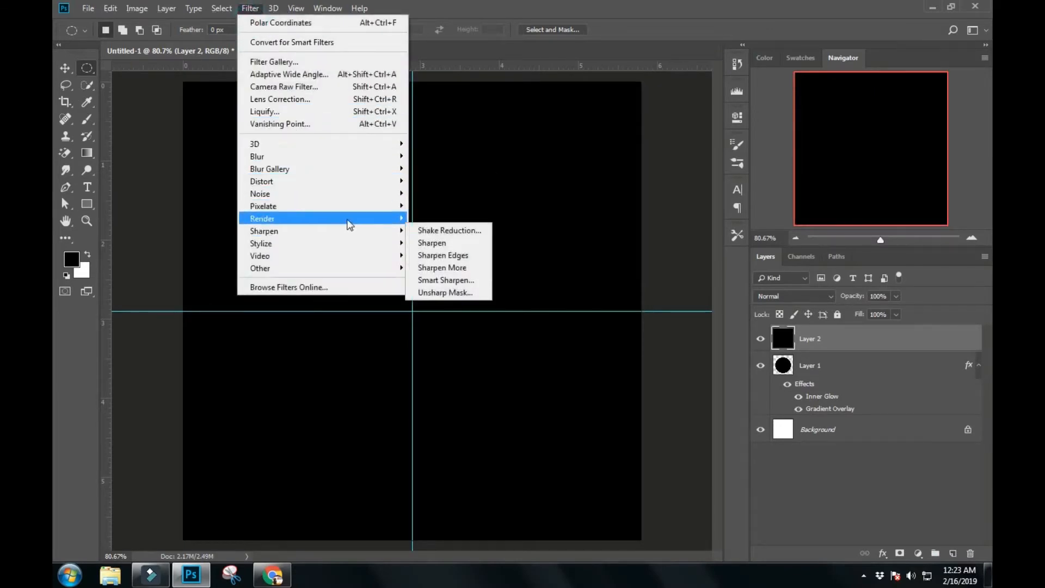
mouse_move(350, 220)
click(436, 300)
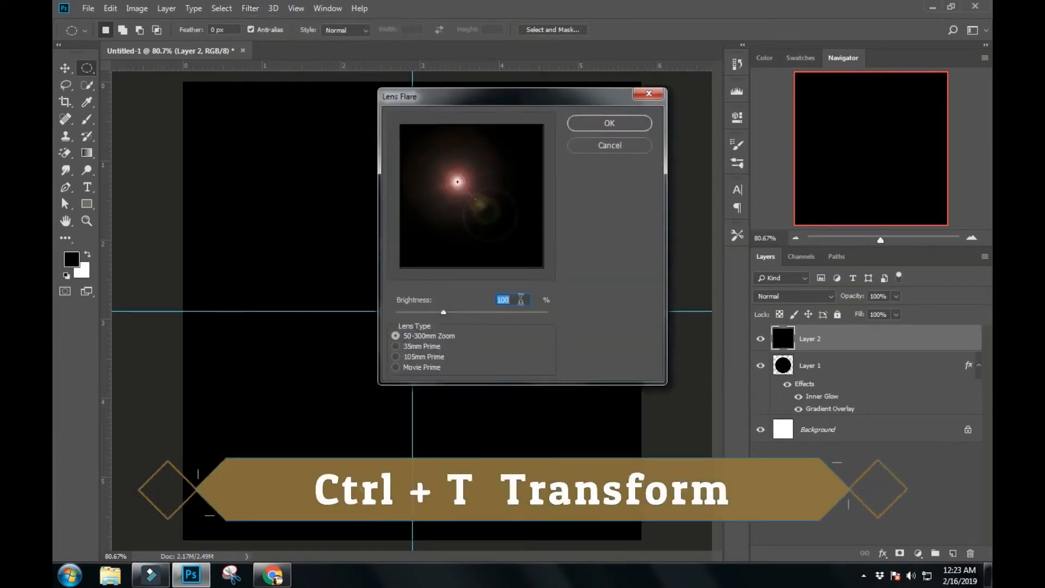
click(609, 124)
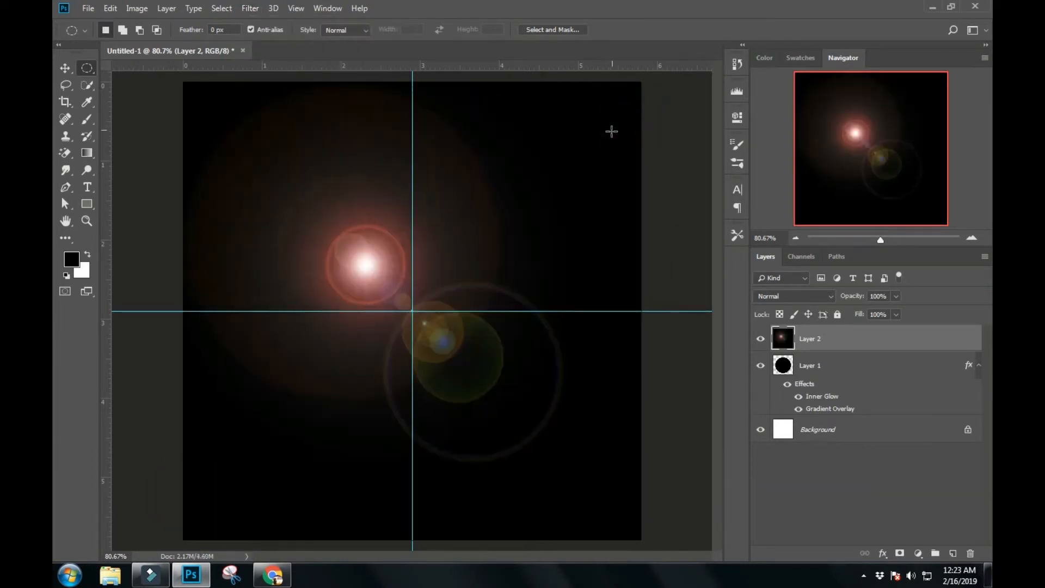
- Apply the Polar Coordinates filter to the lens flare layer with the Polar to Rectangular option
click(252, 9)
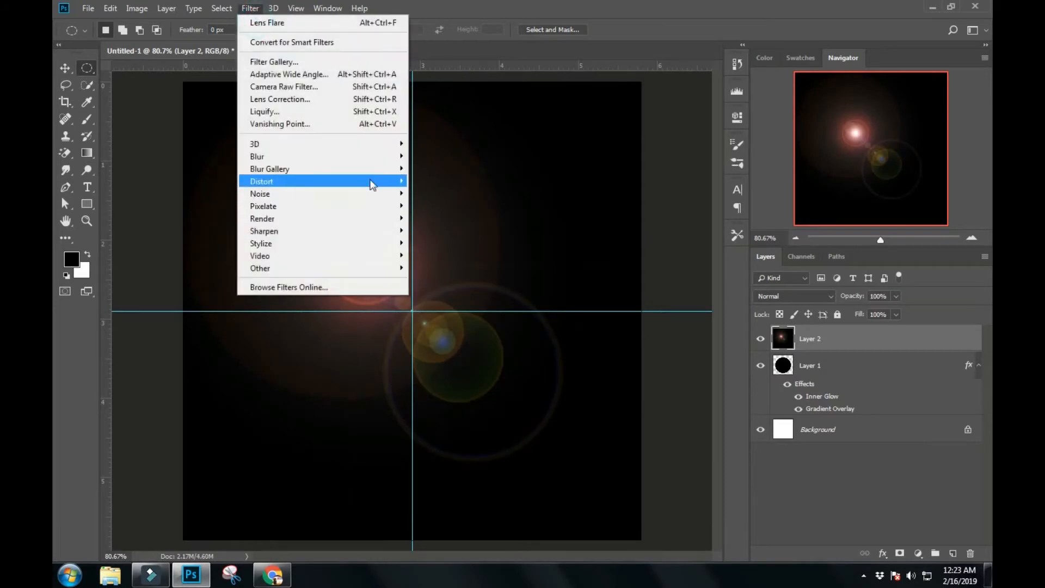
mouse_move(373, 181)
click(457, 206)
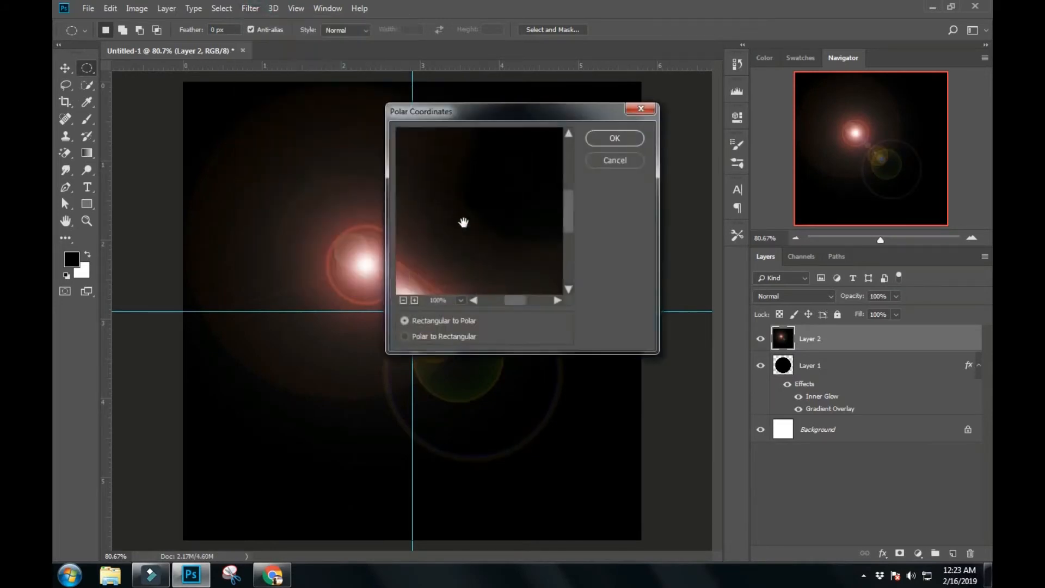
click(411, 335)
click(613, 139)
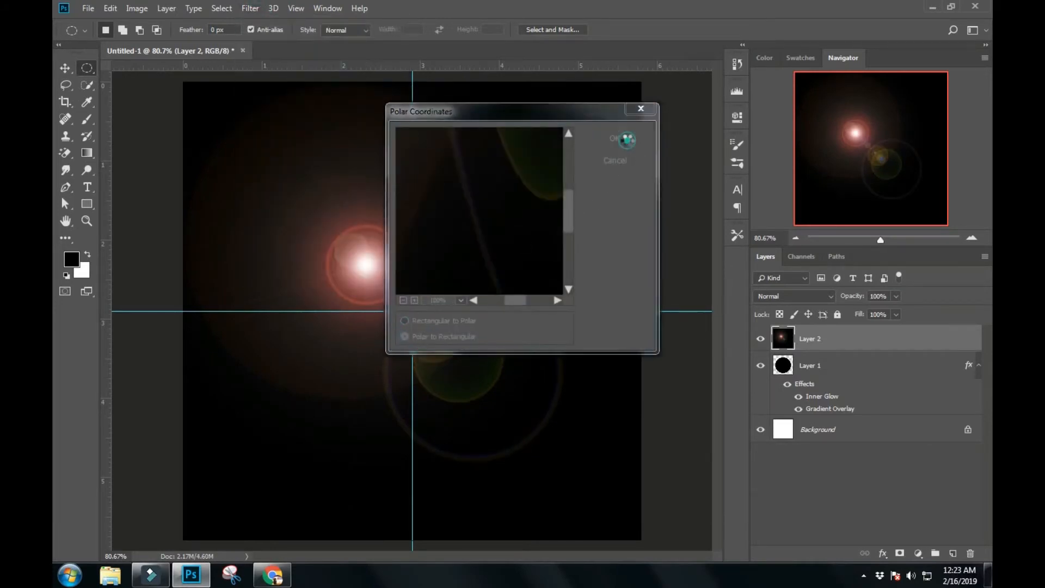
- Flip the distorted lens flare layer vertically with Free Transform and commit the transformation
scroll(512, 154, down, 1)
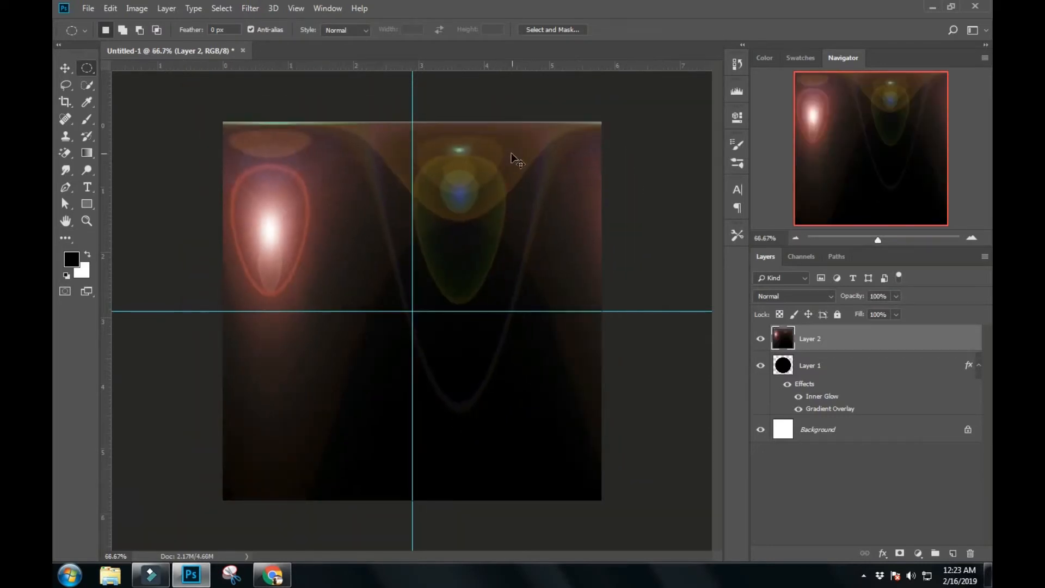
key(ctrl+t)
right_click(549, 381)
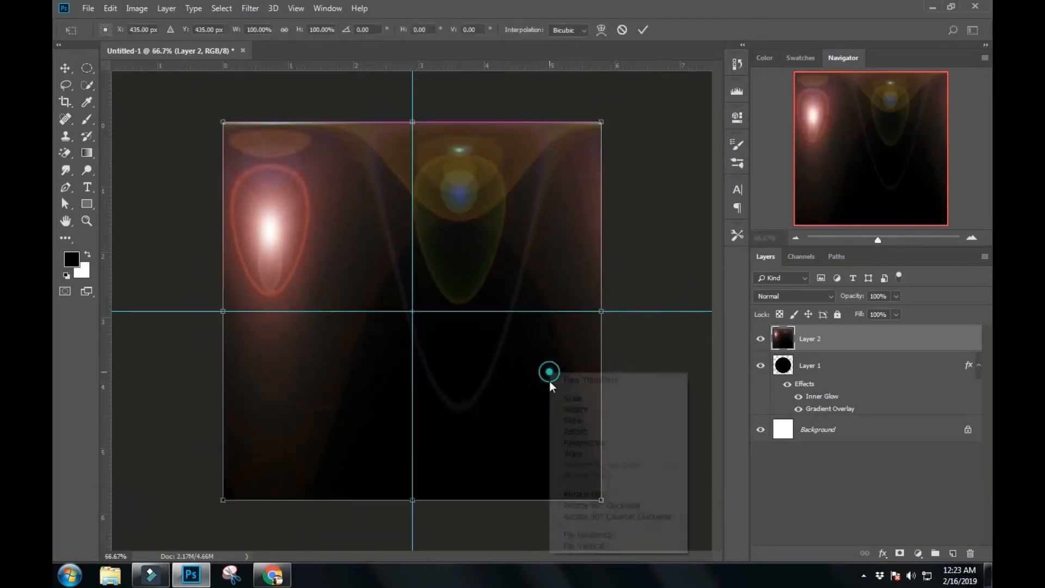
click(593, 547)
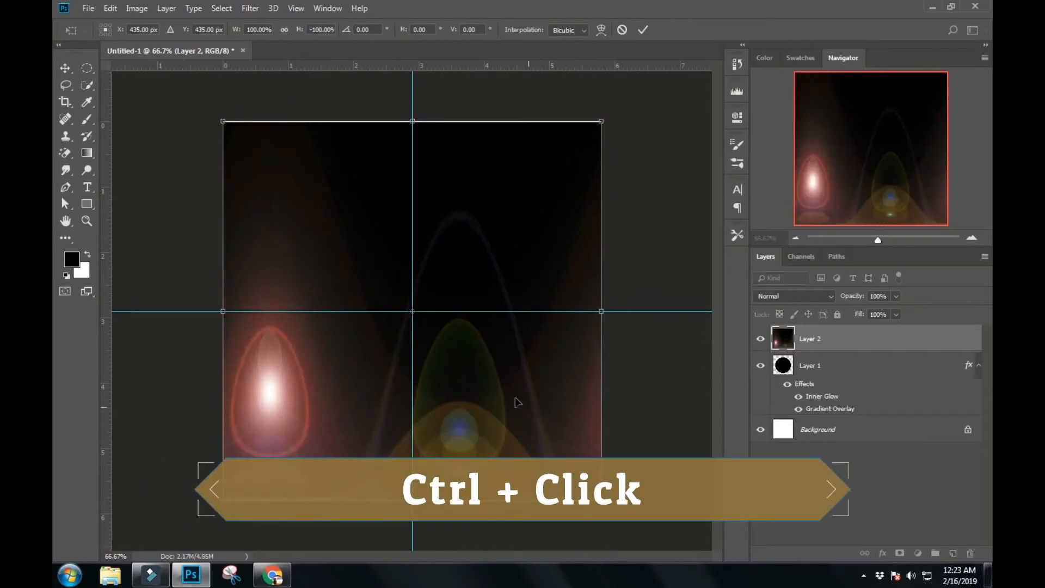
key(Return)
- Apply the Polar Coordinates filter to the flipped flare layer with the Rectangular to Polar option
click(247, 9)
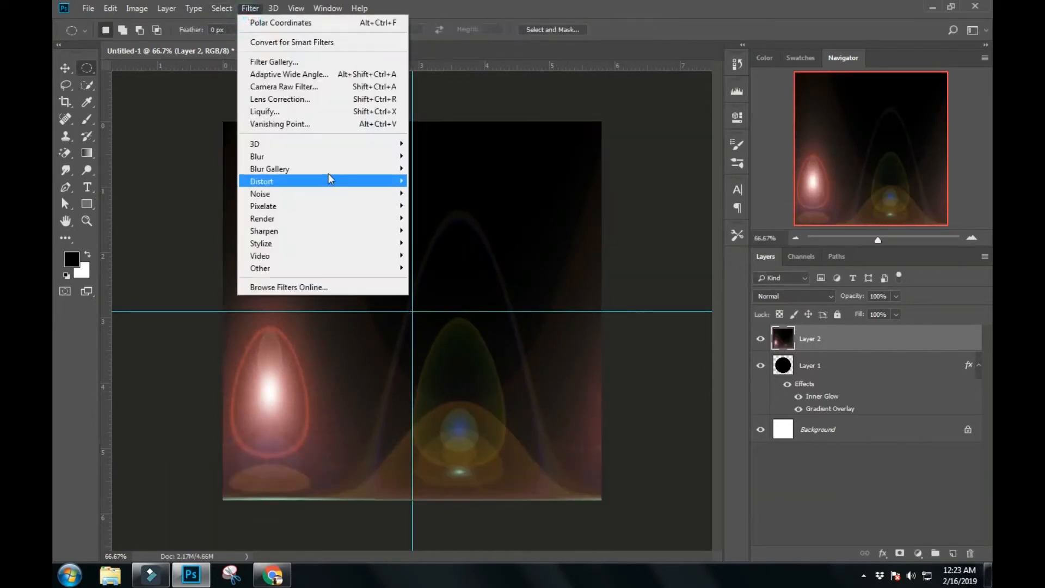
mouse_move(340, 187)
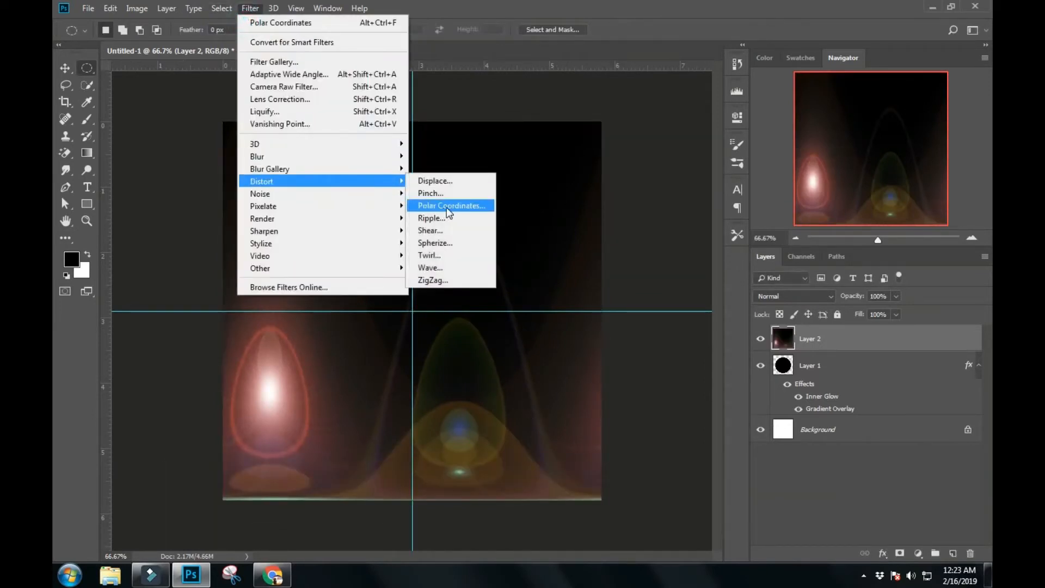
click(447, 207)
click(404, 322)
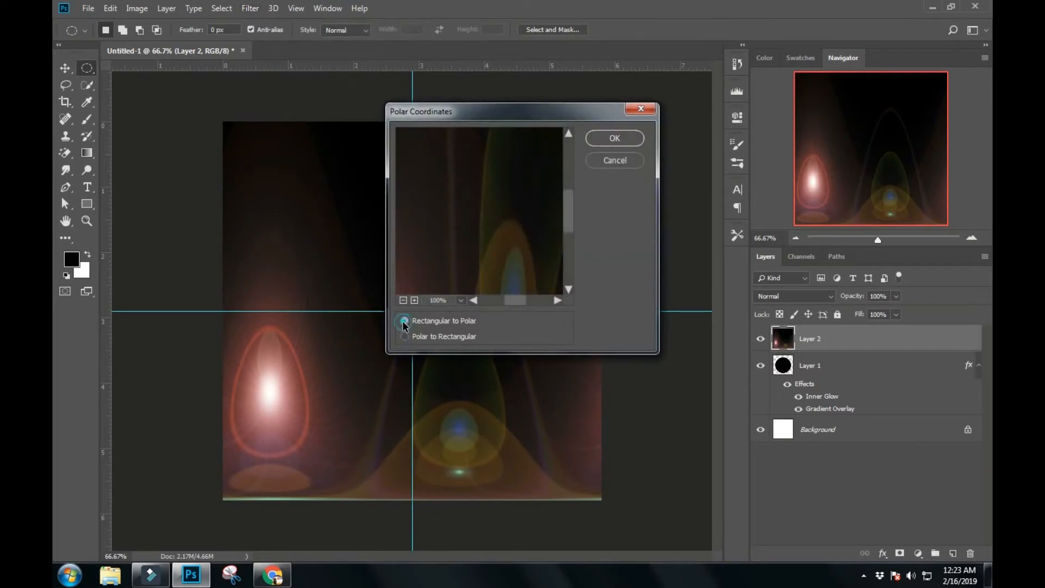
click(619, 139)
- Load the circle layer's outline as a selection and use it to mask the lens flare layer
scroll(473, 257, up, 1)
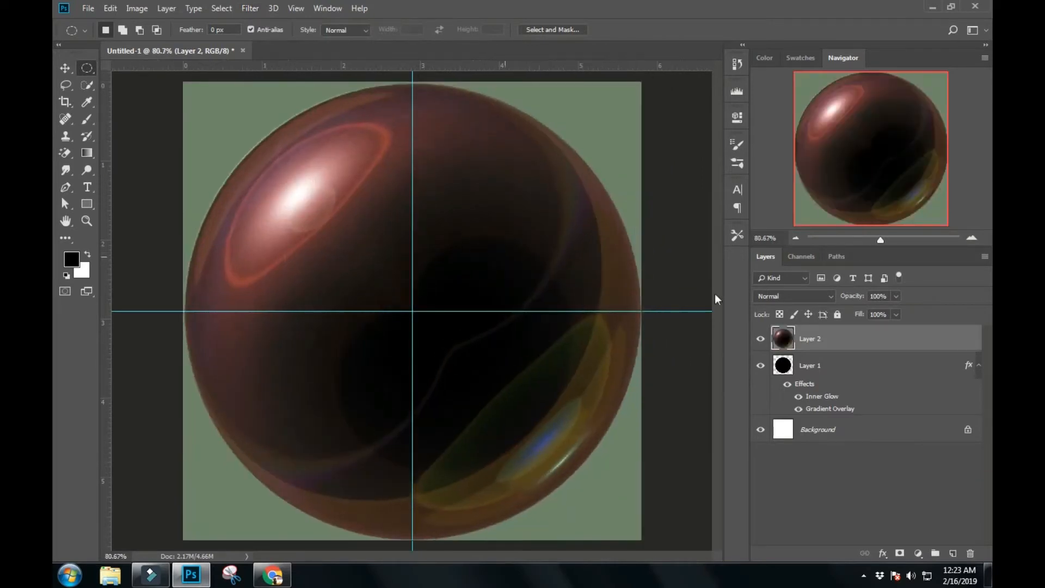
ctrl+click(784, 366)
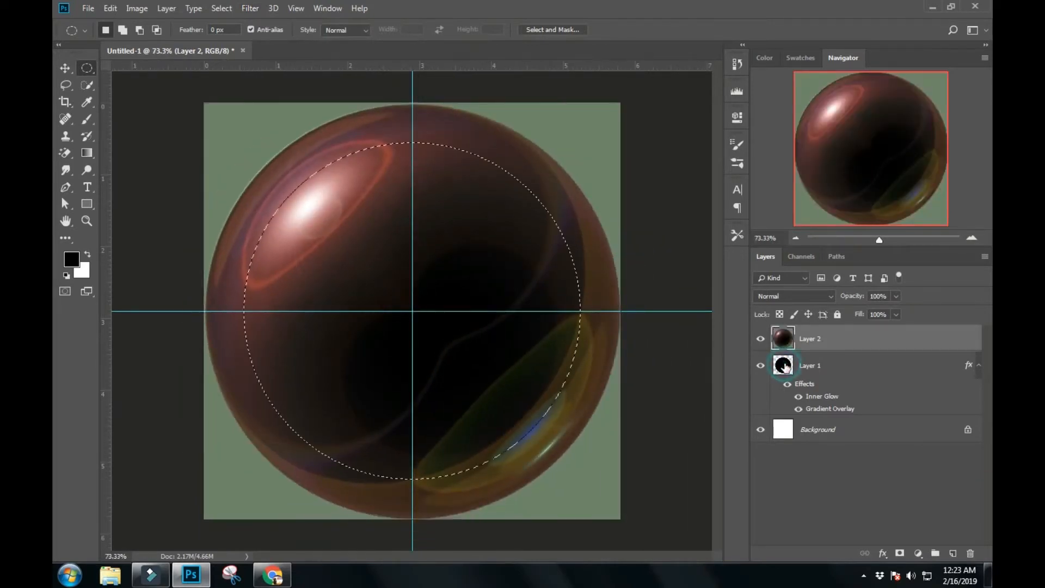
click(899, 553)
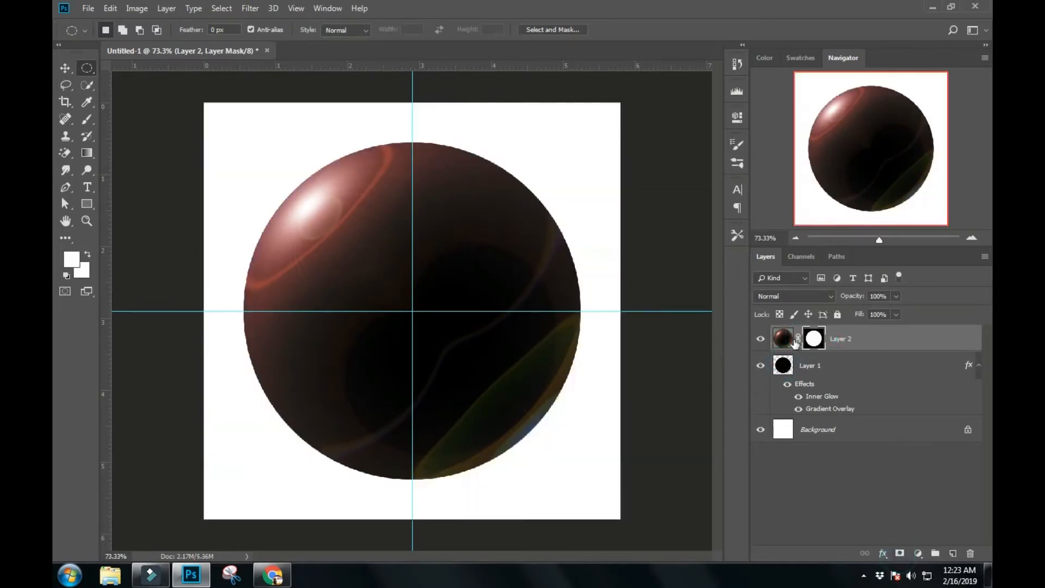
- Unlink the flare layer's mask and scale the flare image down around its centre to fit the circle
click(784, 338)
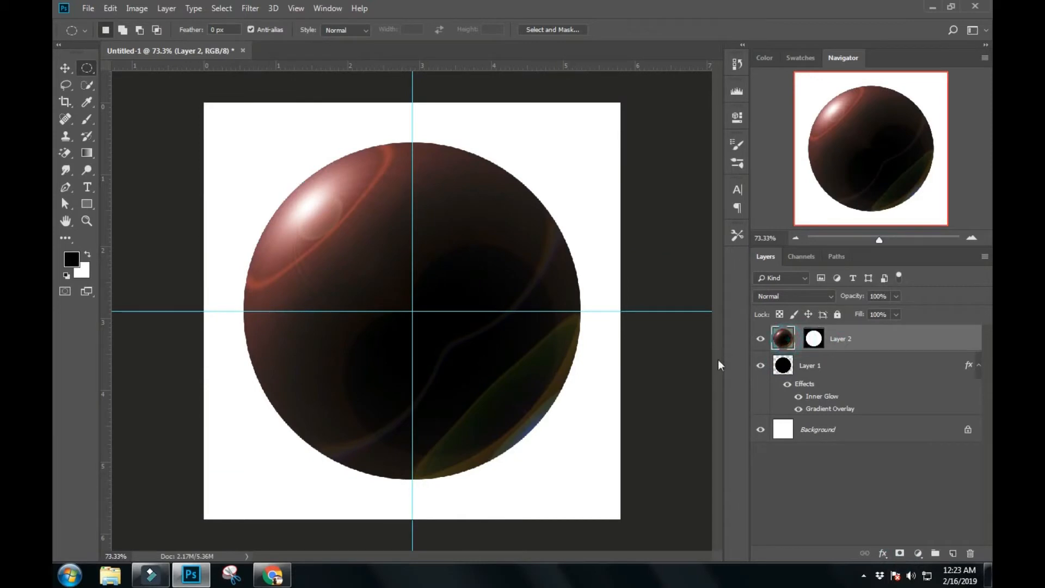
key(ctrl+t)
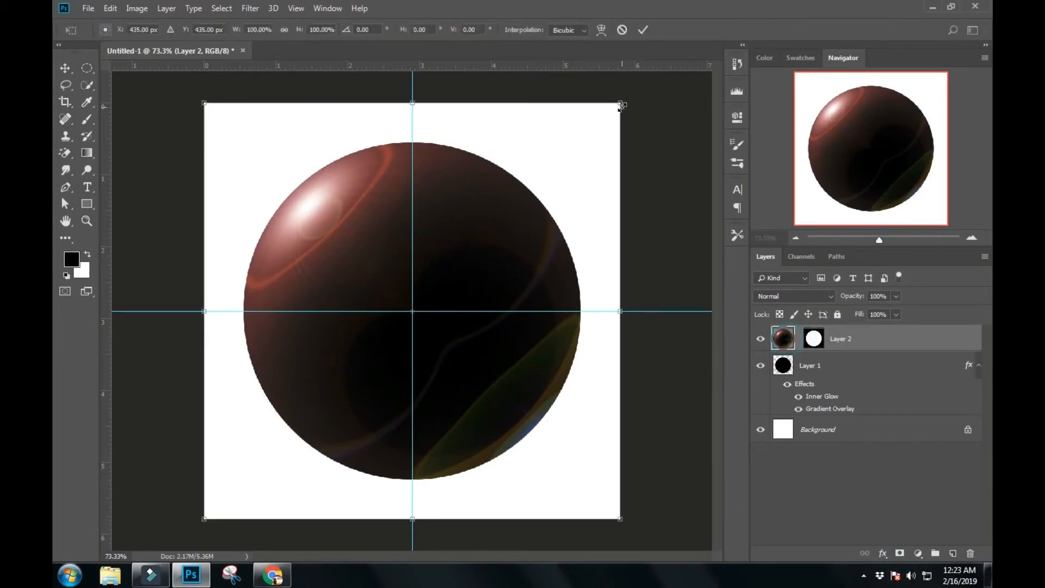
drag(621, 105, 588, 149)
key(m)
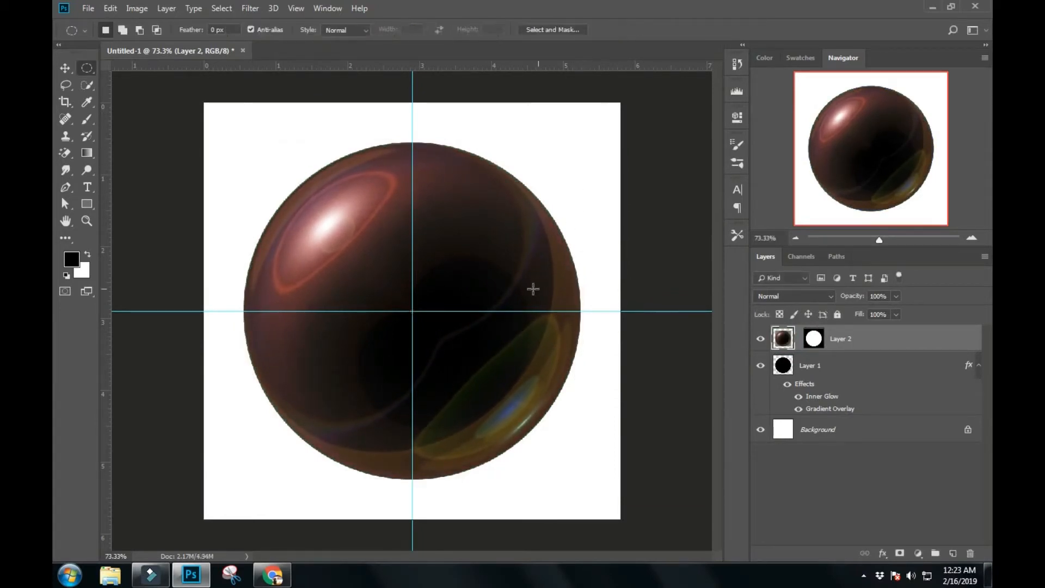
scroll(479, 283, up, 2)
scroll(479, 283, down, 3)
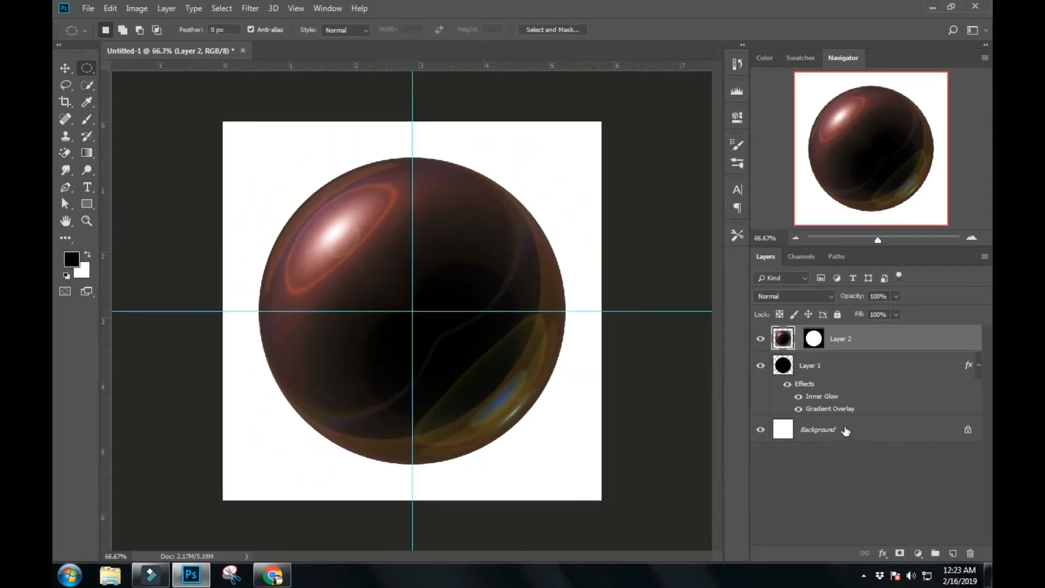
- Add a Gradient fill layer directly above the Background and open its gradient for editing
click(845, 430)
click(919, 553)
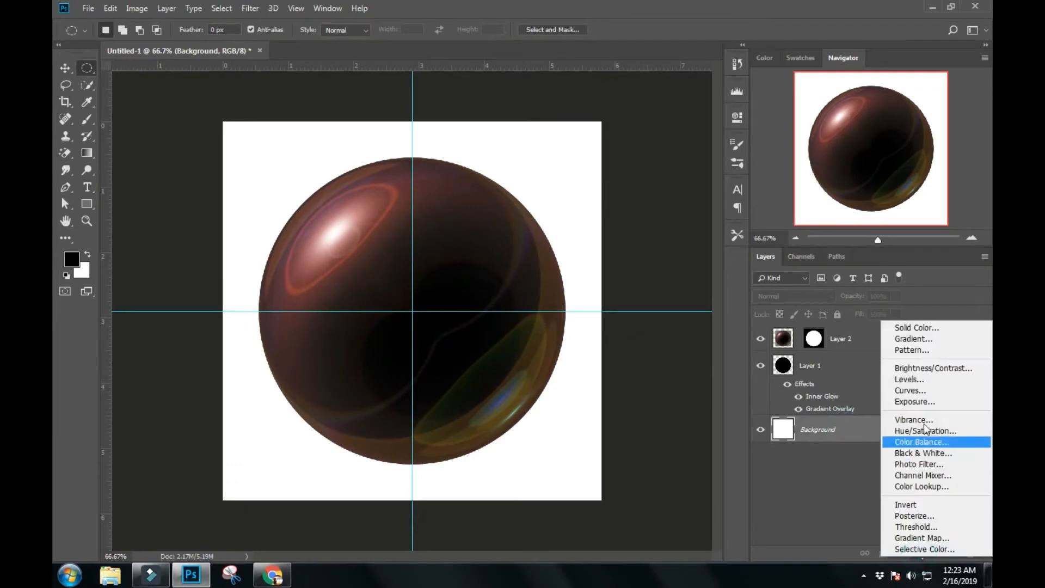
click(919, 338)
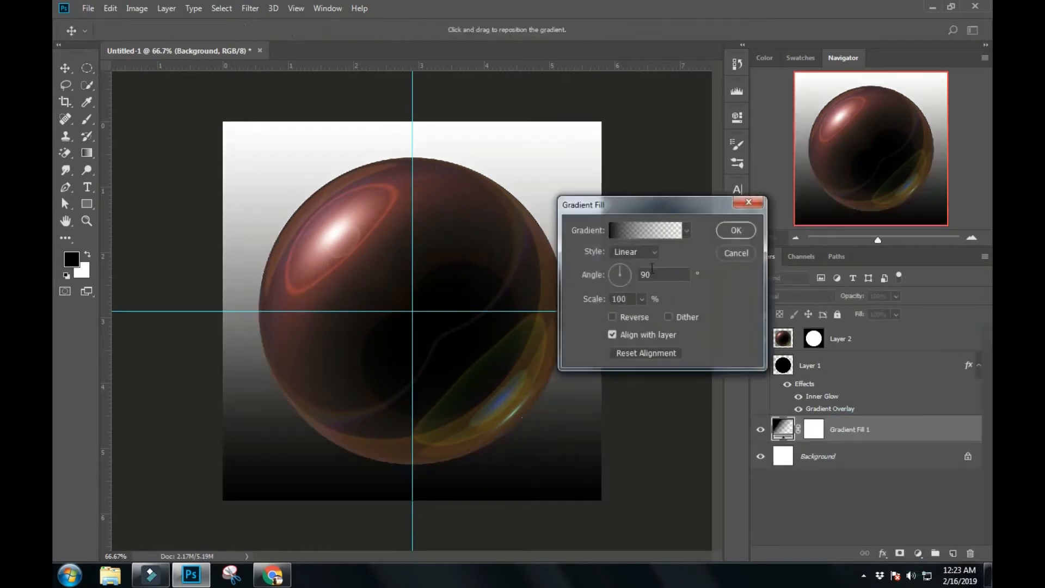
click(645, 230)
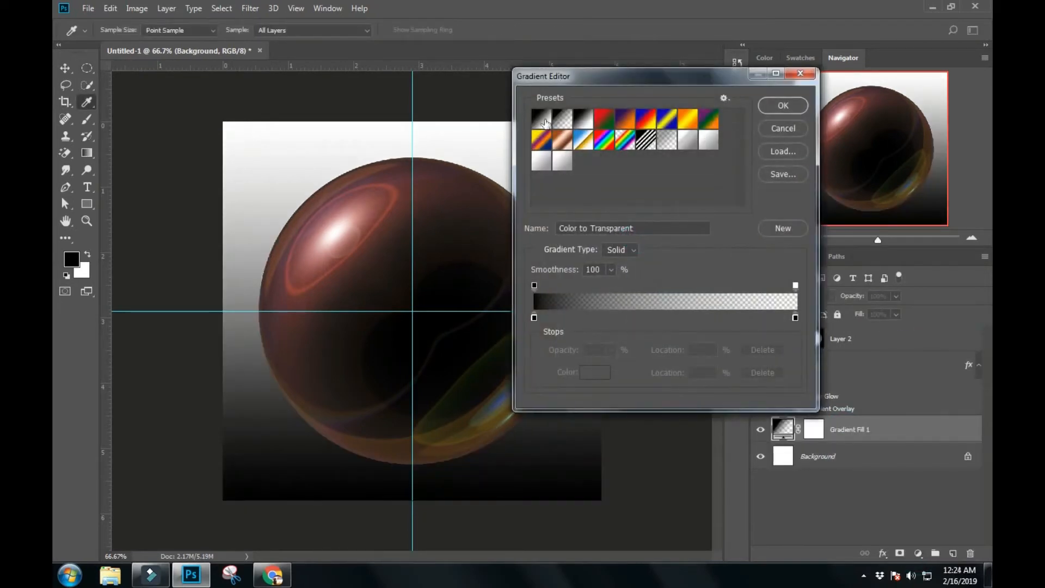
- Try the Foreground to Background preset with its start colour stop set to white (ffffff)
click(548, 126)
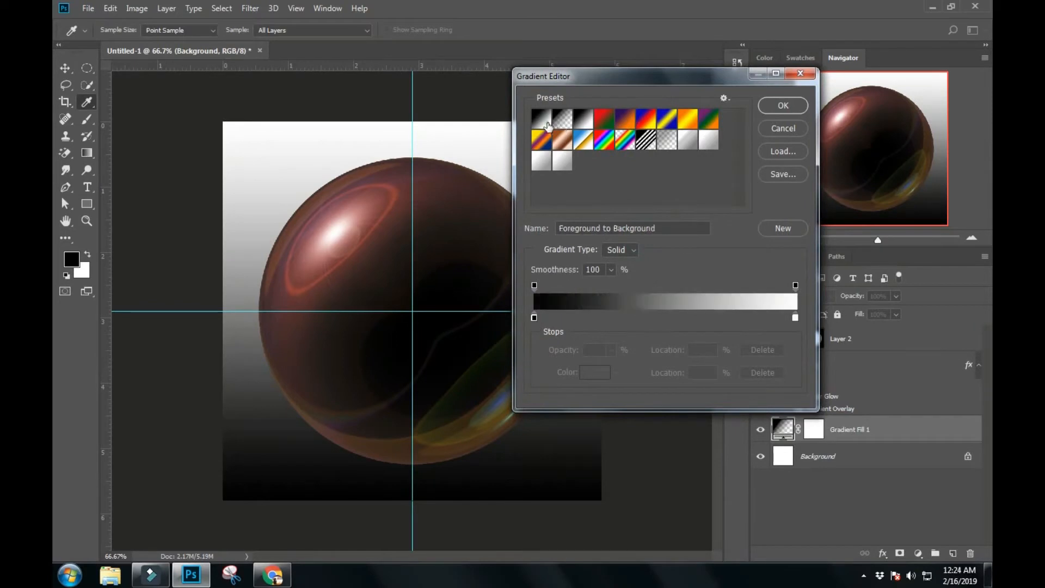
double_click(535, 317)
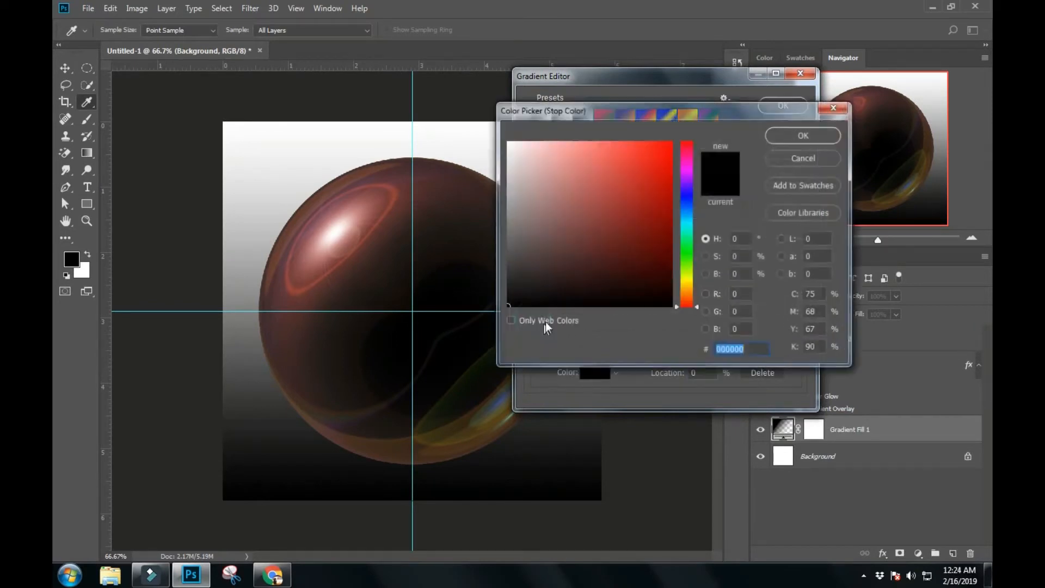
drag(537, 269, 492, 90)
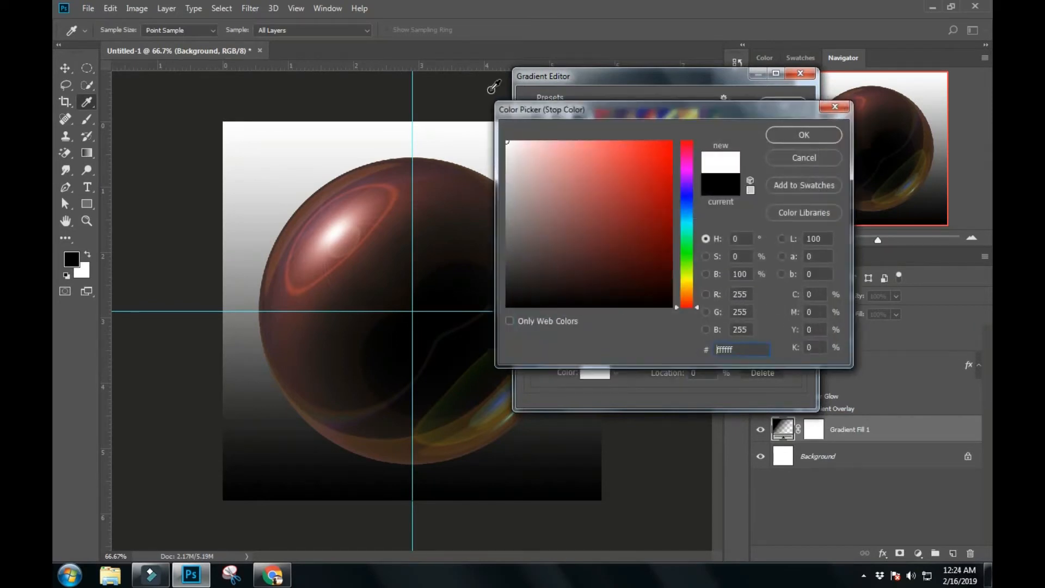
click(794, 136)
- Choose the Foreground to Transparent preset, set its start colour stop to white, and accept the gradient
click(563, 124)
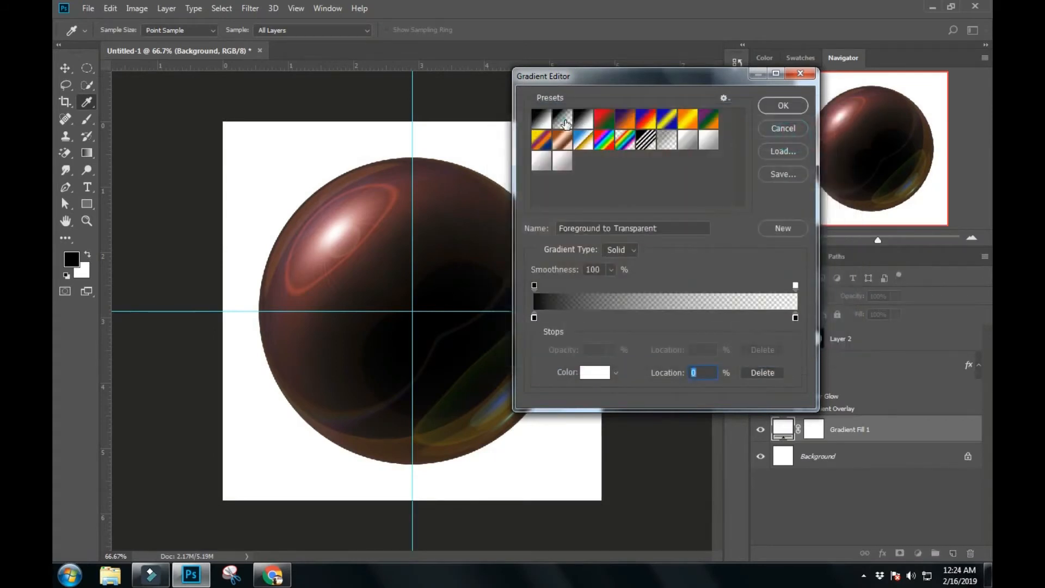
double_click(534, 317)
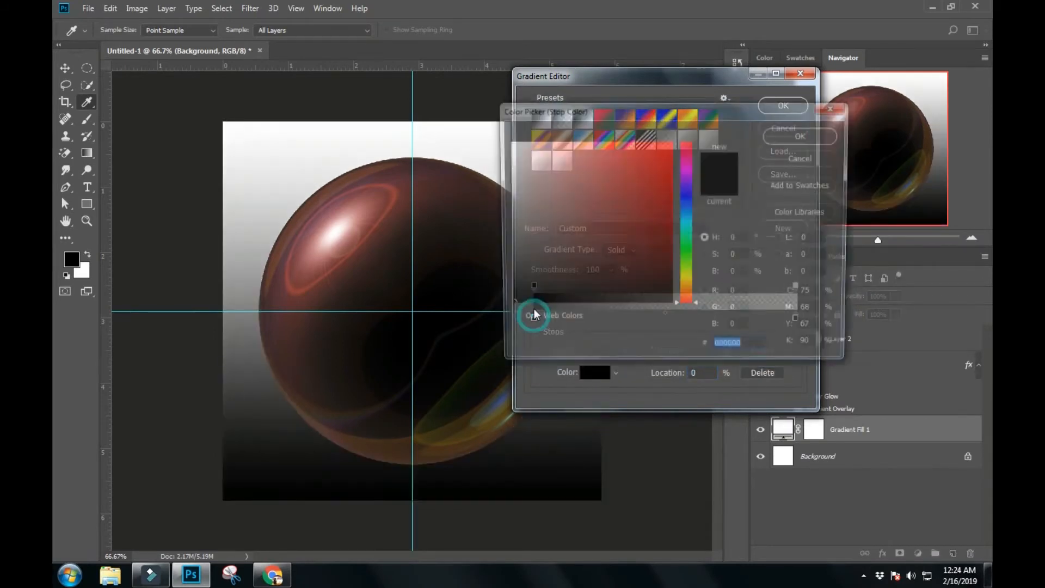
click(508, 142)
click(798, 138)
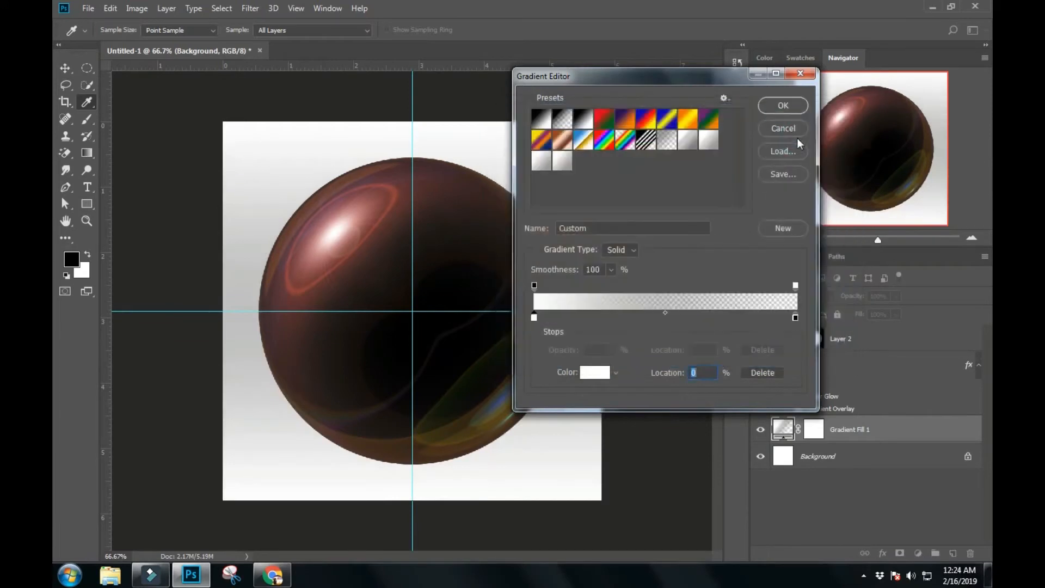
click(781, 106)
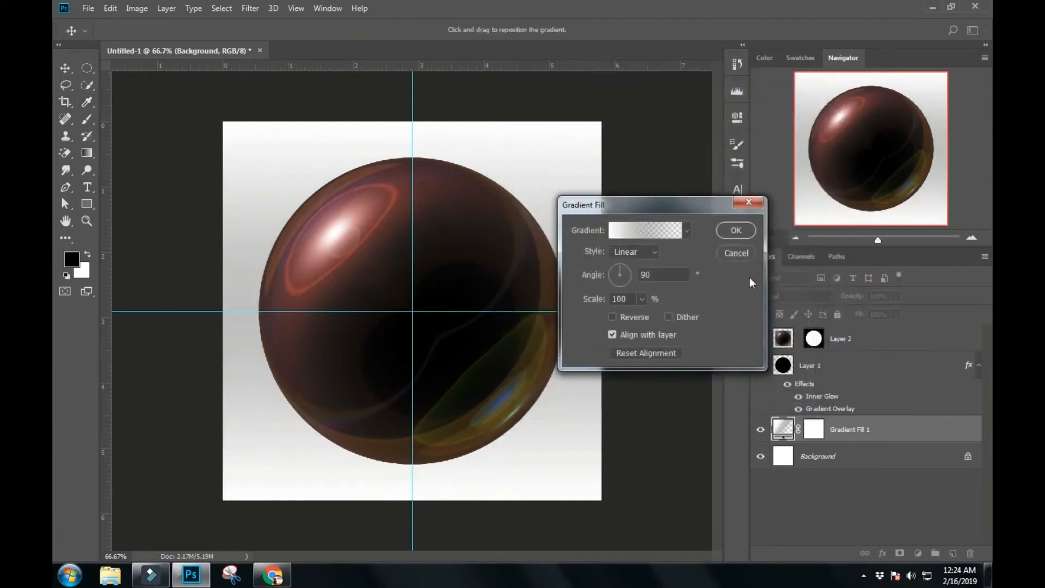
- Set the gradient fill to a 360° angle and Radial style, turn on Reverse, and apply it
double_click(671, 273)
text(370)
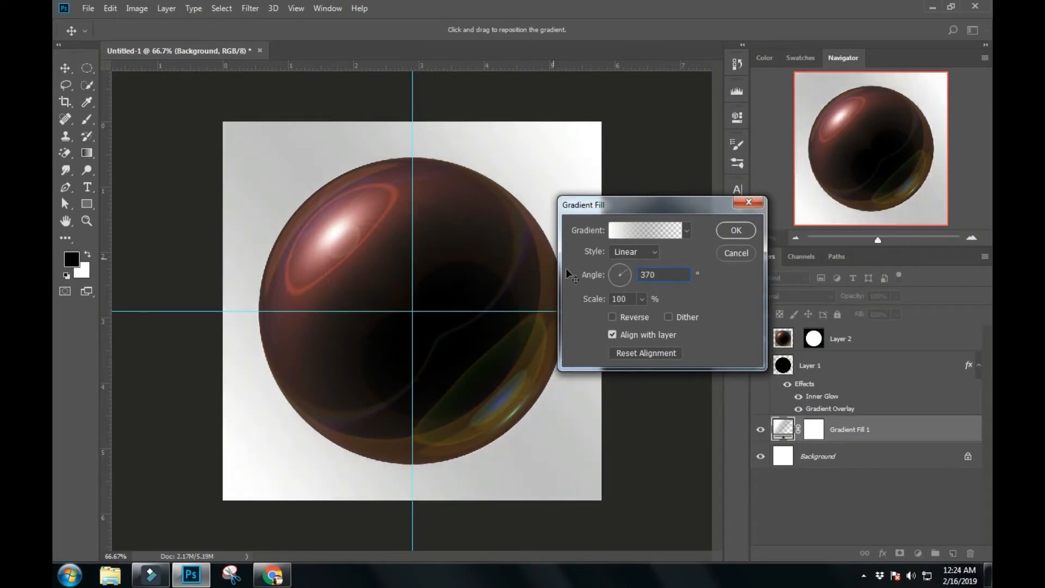
click(626, 270)
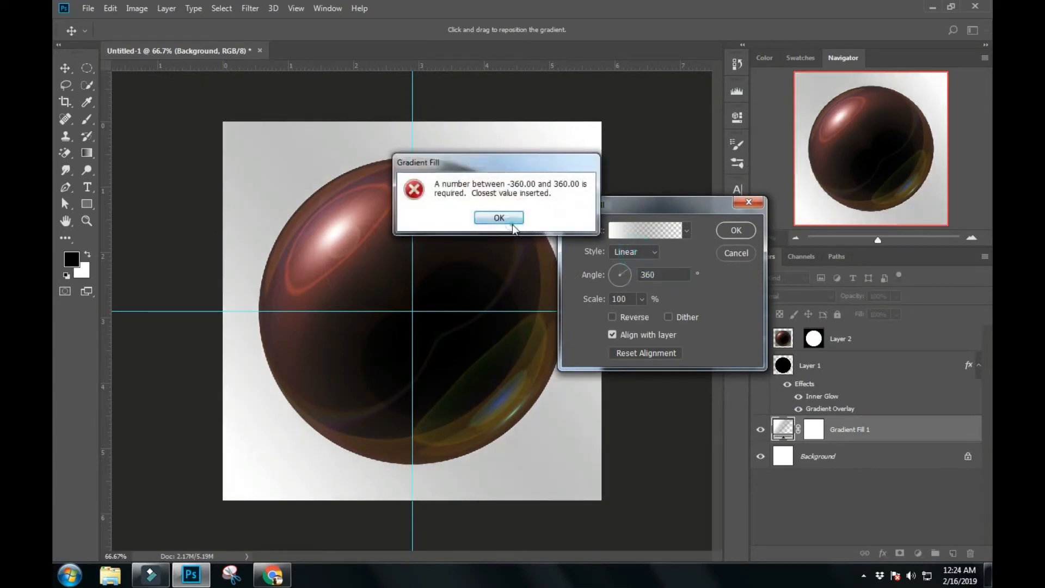
click(513, 223)
click(638, 252)
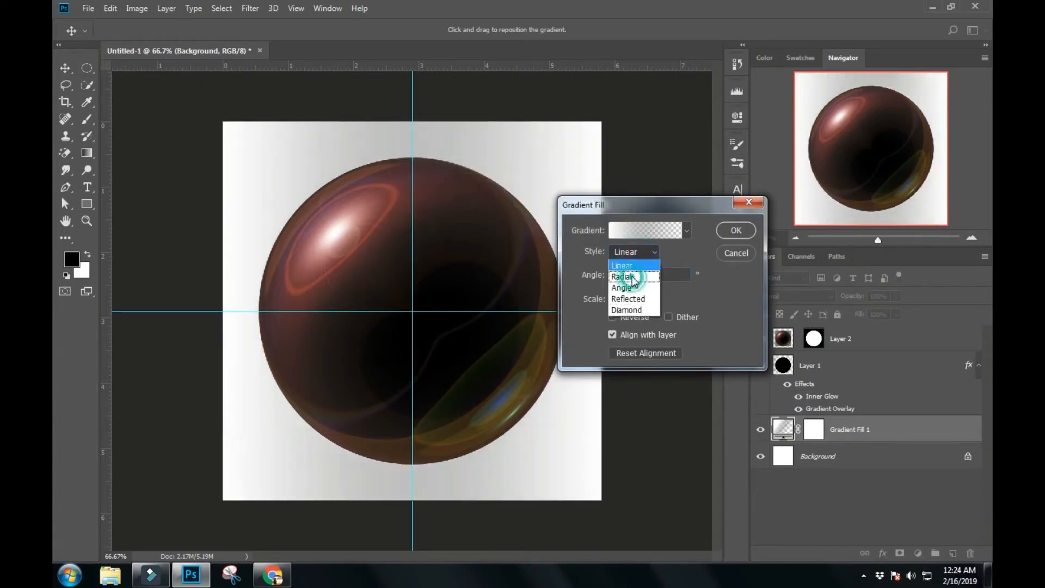
click(631, 277)
click(630, 320)
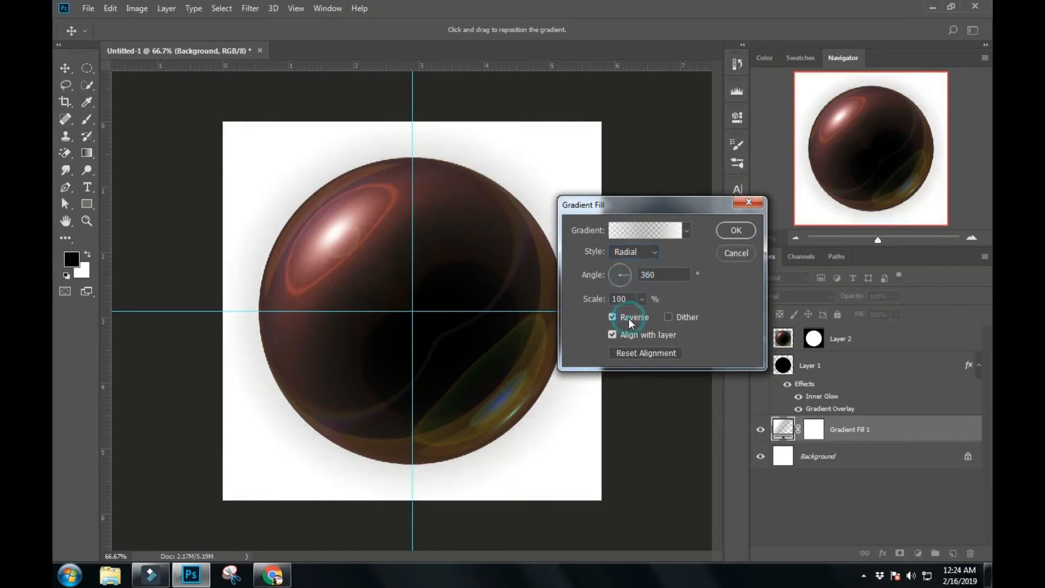
click(736, 231)
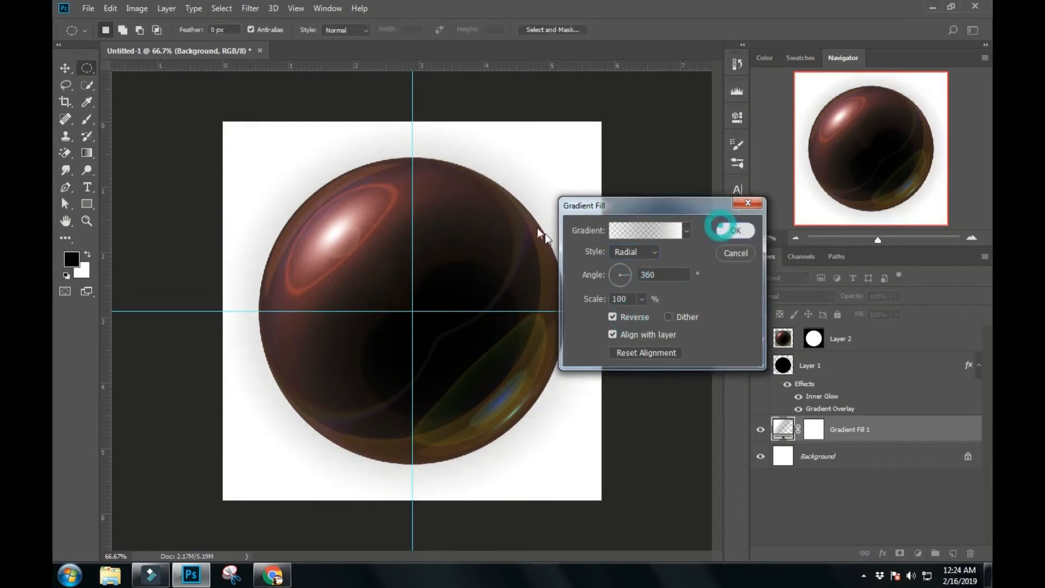
- Group Layer 1 and Layer 2 together and duplicate the group
scroll(536, 226, down, 3)
scroll(586, 278, up, 2)
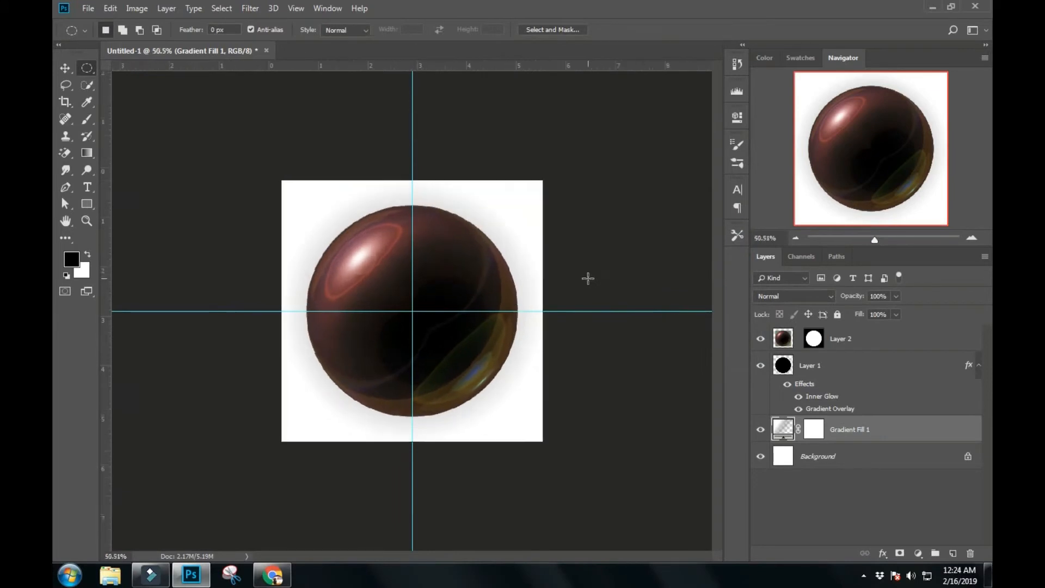
scroll(588, 277, up, 1)
click(65, 68)
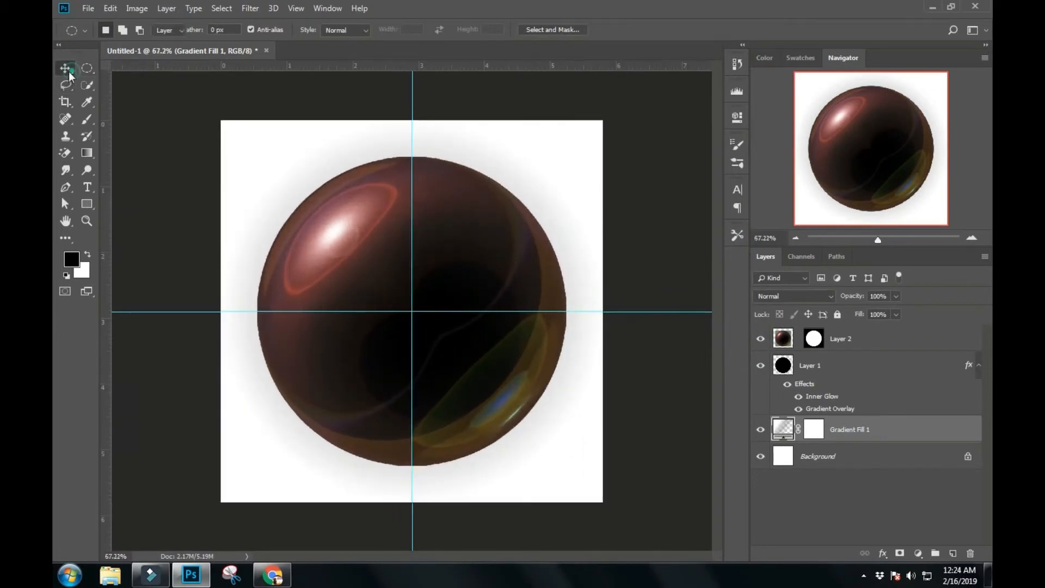
scroll(433, 257, down, 1)
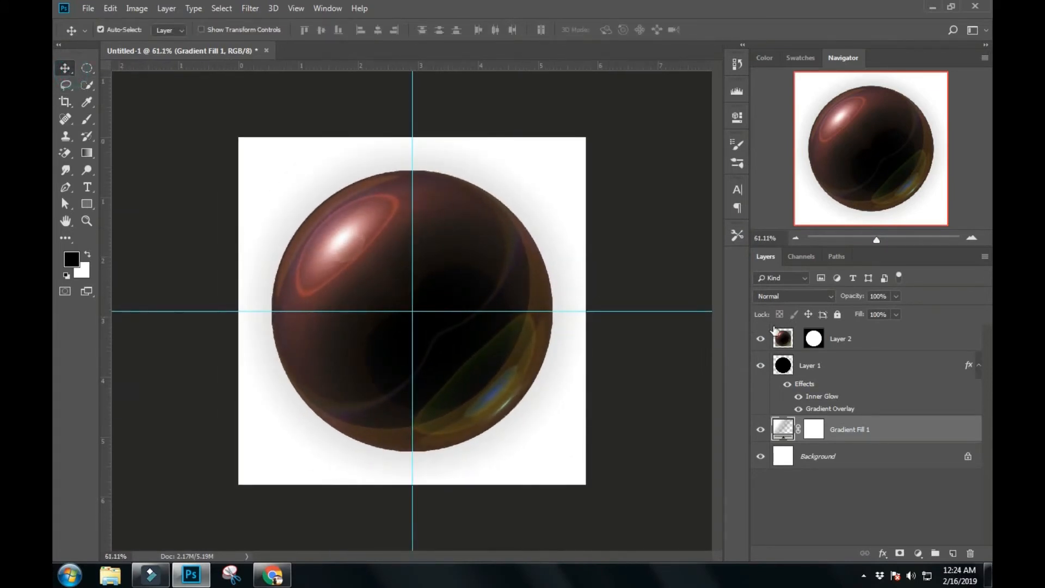
click(838, 370)
ctrl+click(839, 339)
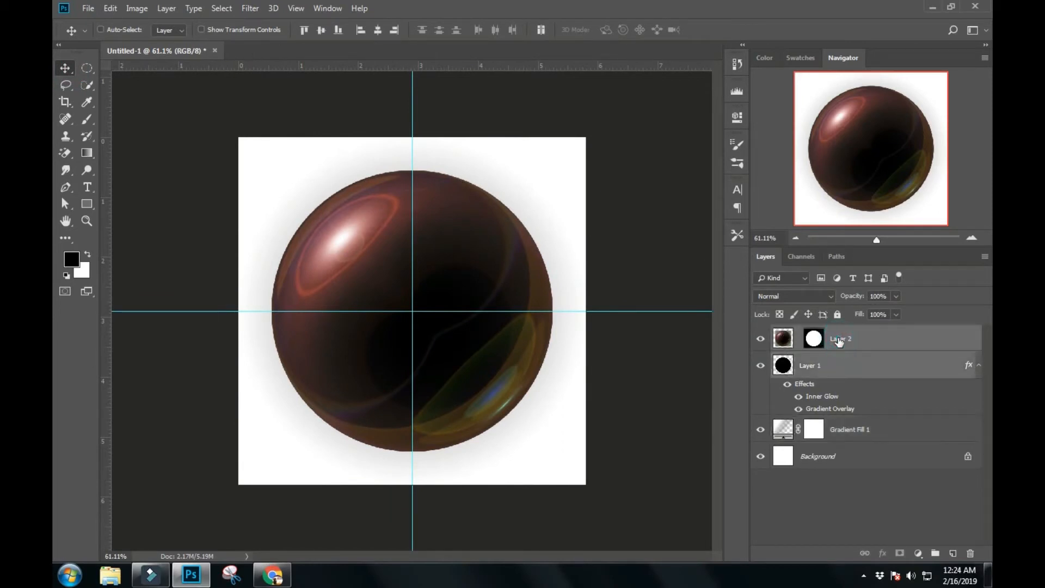
key(ctrl+g)
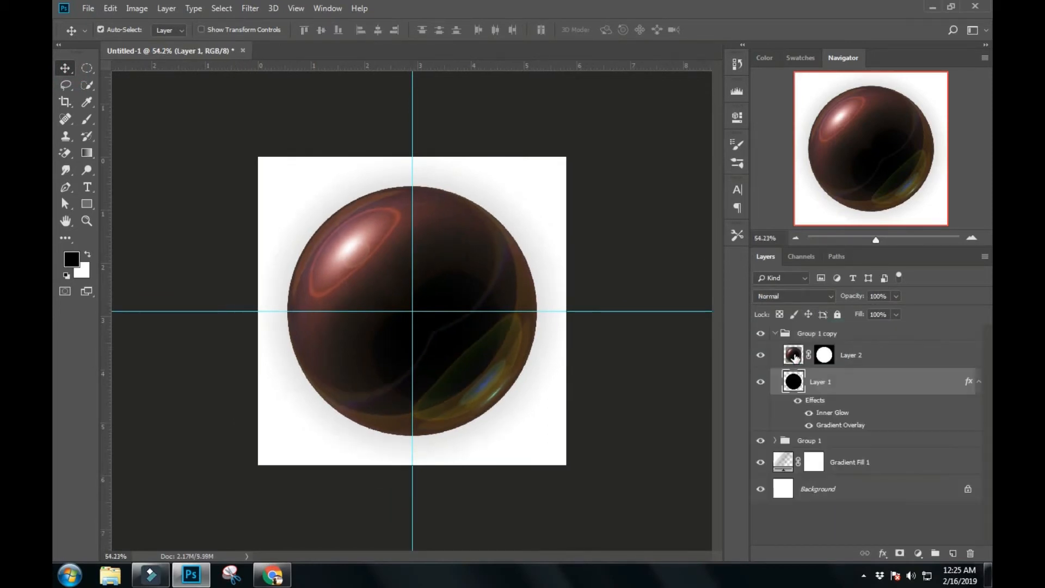
- Set the blend mode of Layer 2 inside Group 1 copy to Luminosity
click(794, 358)
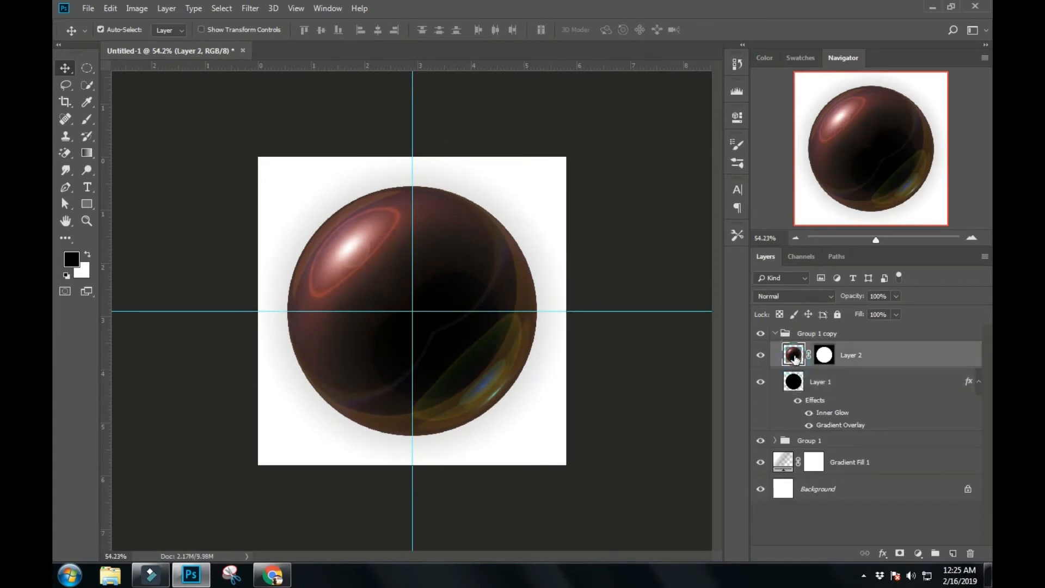
click(801, 298)
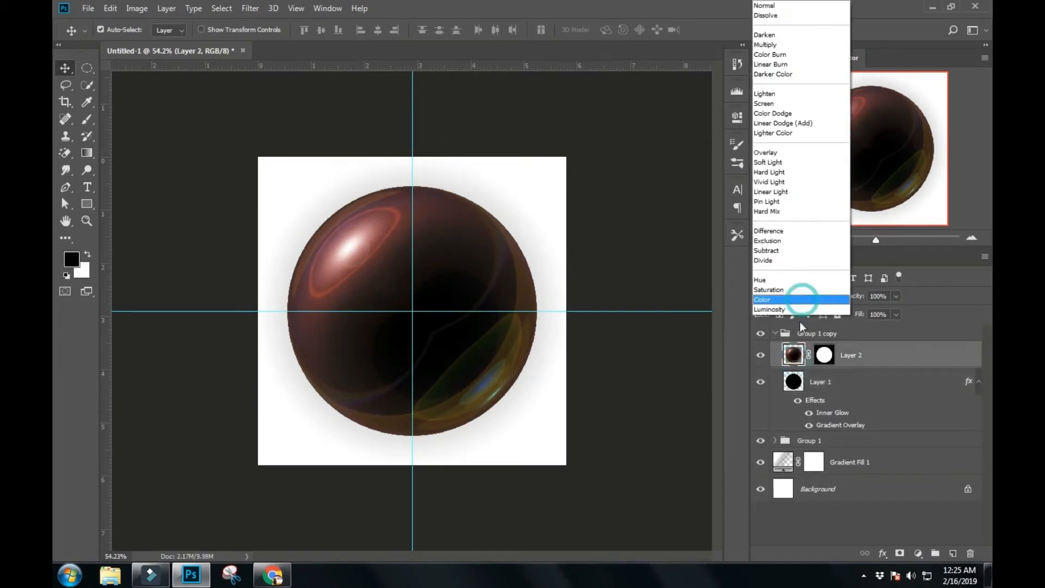
click(796, 316)
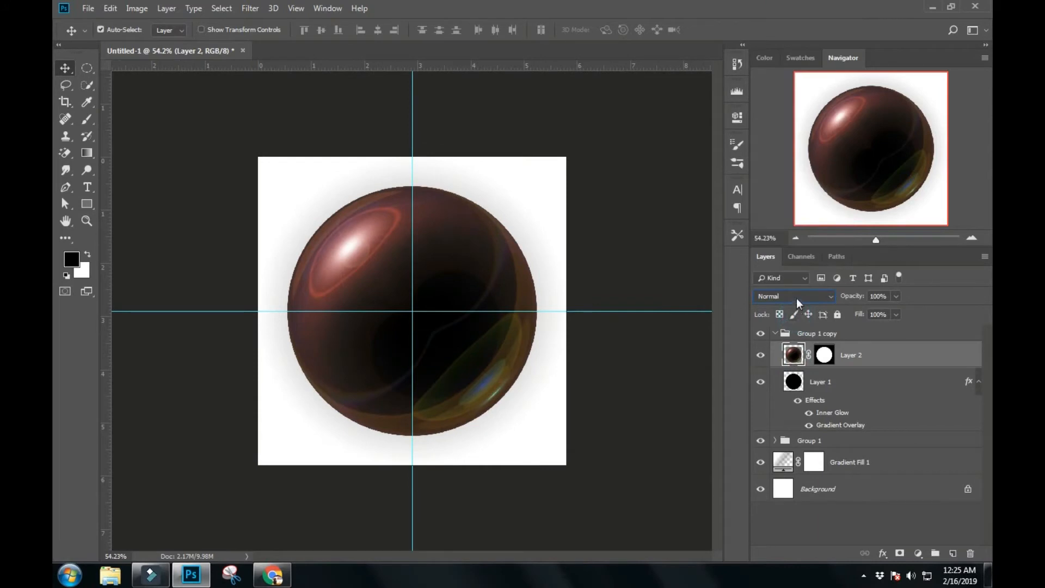
click(796, 298)
click(779, 309)
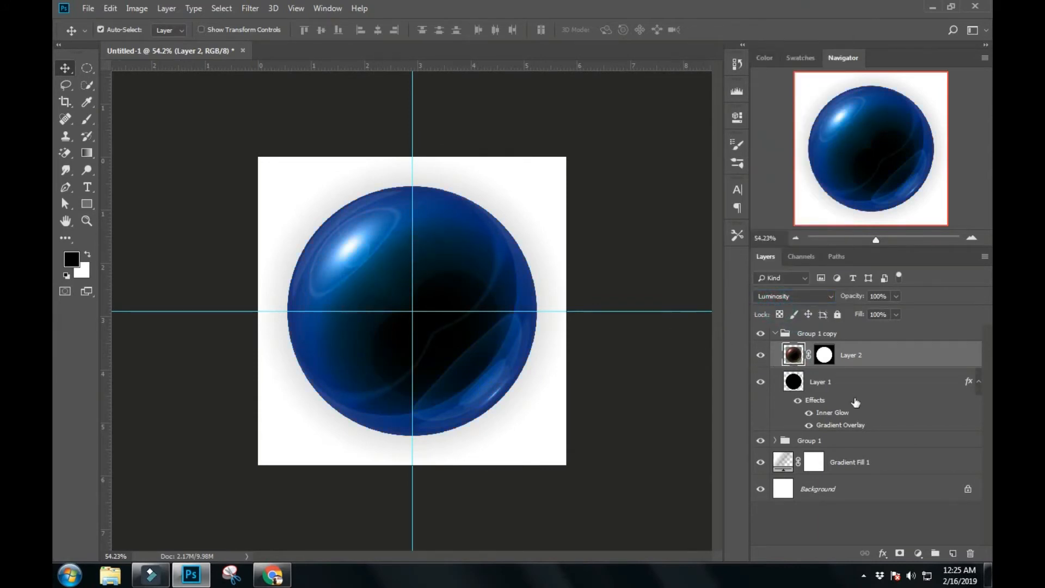
- Add a Levels adjustment layer above Layer 2 in Group 1 copy with the white input level set to 150
click(918, 553)
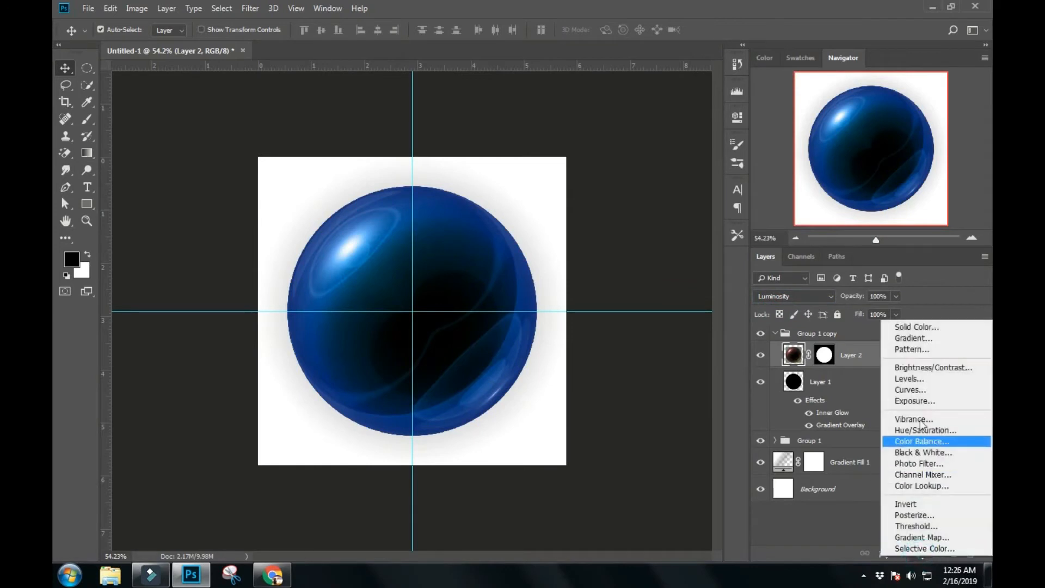
click(921, 379)
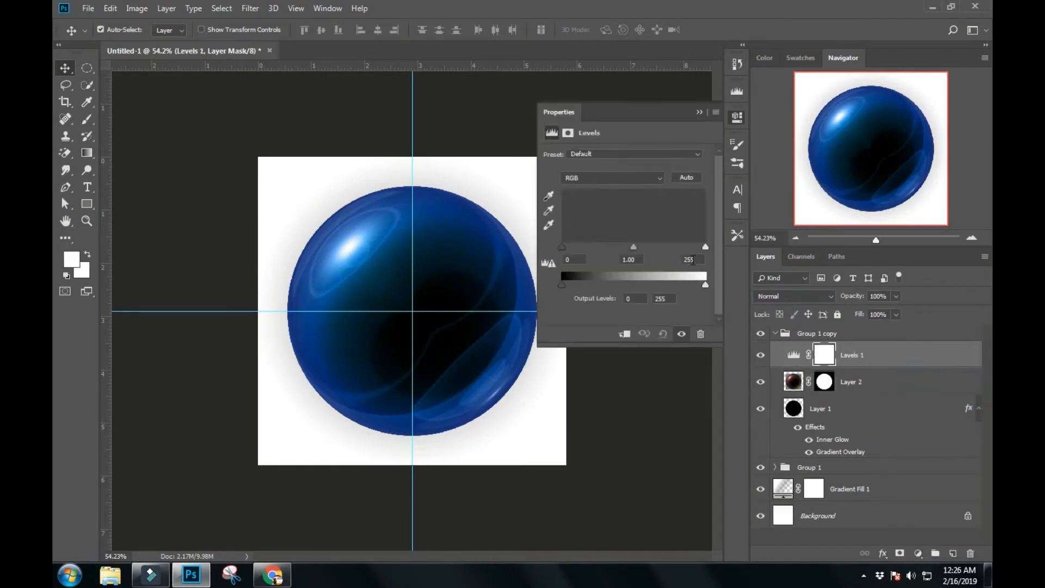
click(692, 260)
text(150)
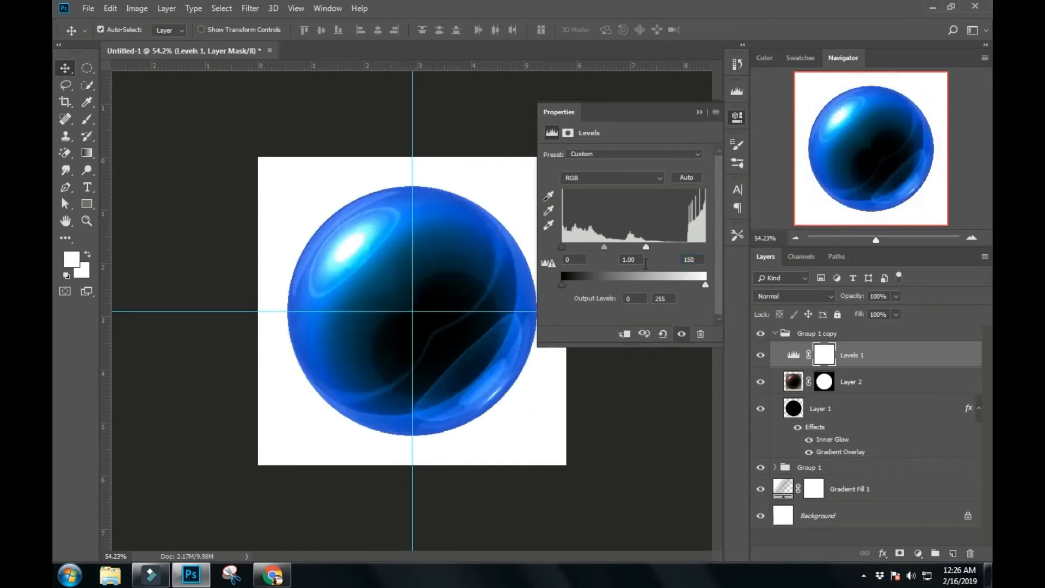
click(699, 112)
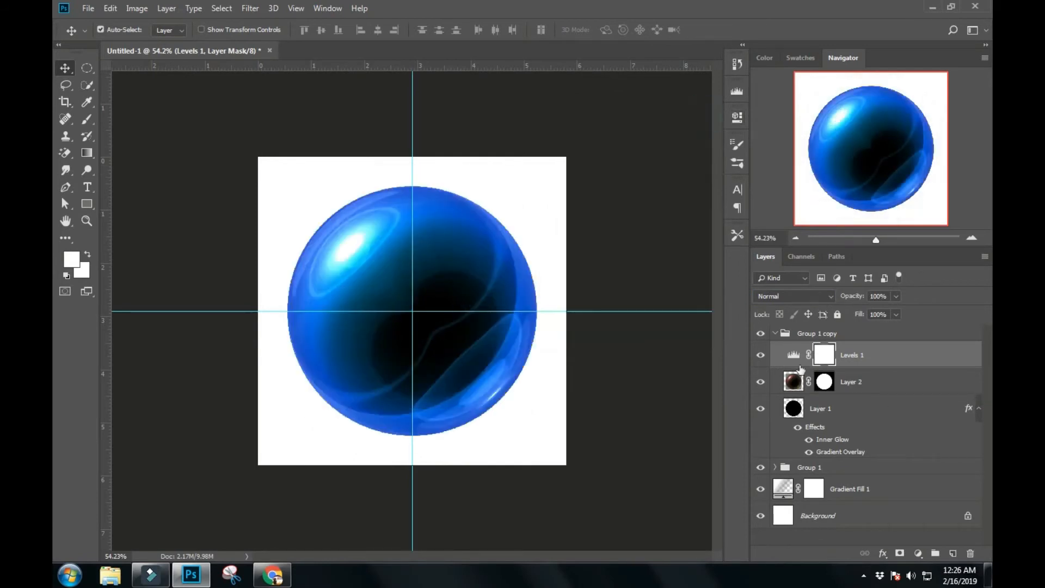
- Collapse Group 1 copy and delete the original Group 1
click(775, 334)
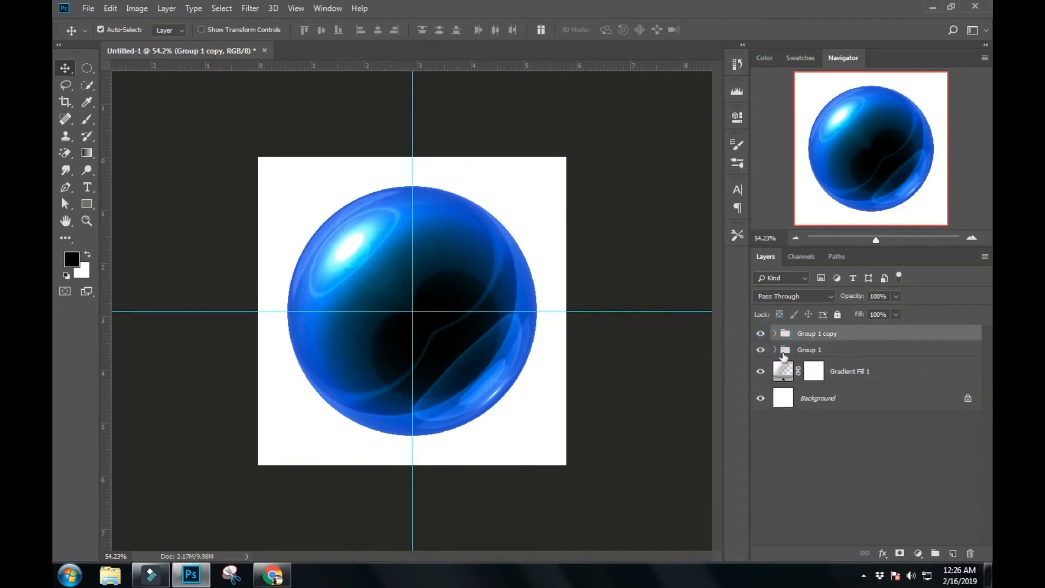
click(806, 351)
key(Delete)
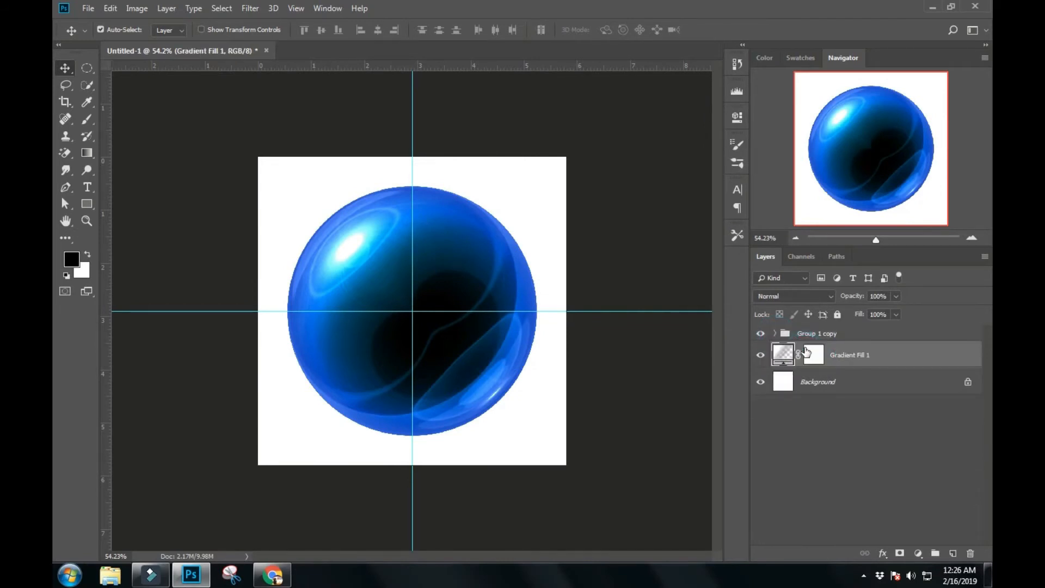
- Scale Group 1 copy down proportionally about its centre to roughly 60% of its size
click(811, 335)
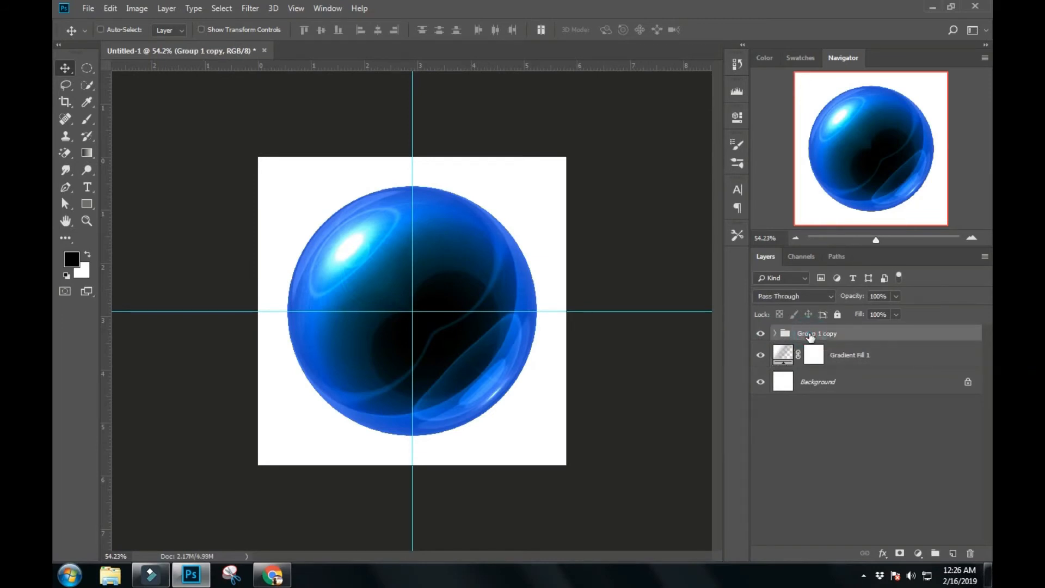
key(ctrl+j)
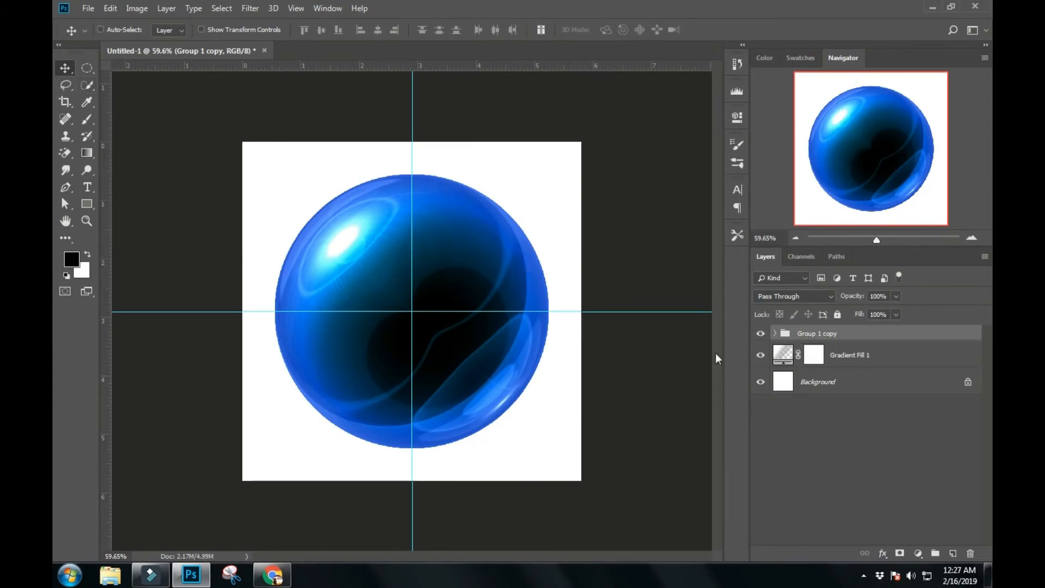
key(ctrl+t)
drag(550, 174, 510, 239)
key(Return)
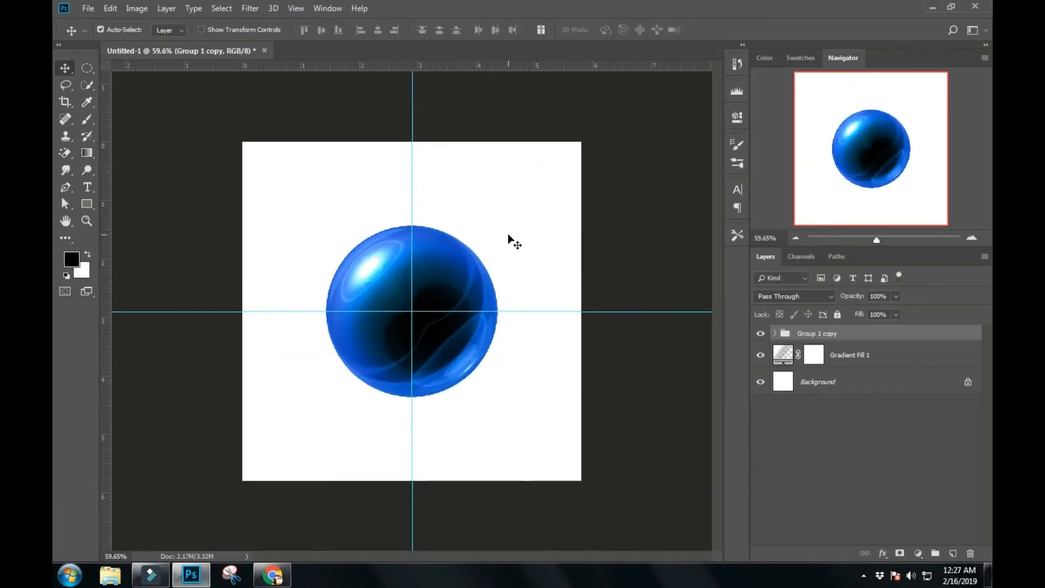
- Move the scaled sphere horizontally into the left half of the canvas, leaving room for a second sphere
key(shift+Left)
key(shift+Left)
key(shift+Left)
key(shift+Left)
key(shift+Left)
key(shift+Left)
key(shift+Left)
key(shift+Left)
key(shift+Left)
key(shift+Left)
key(shift+Left)
key(shift+Left)
key(shift+Left)
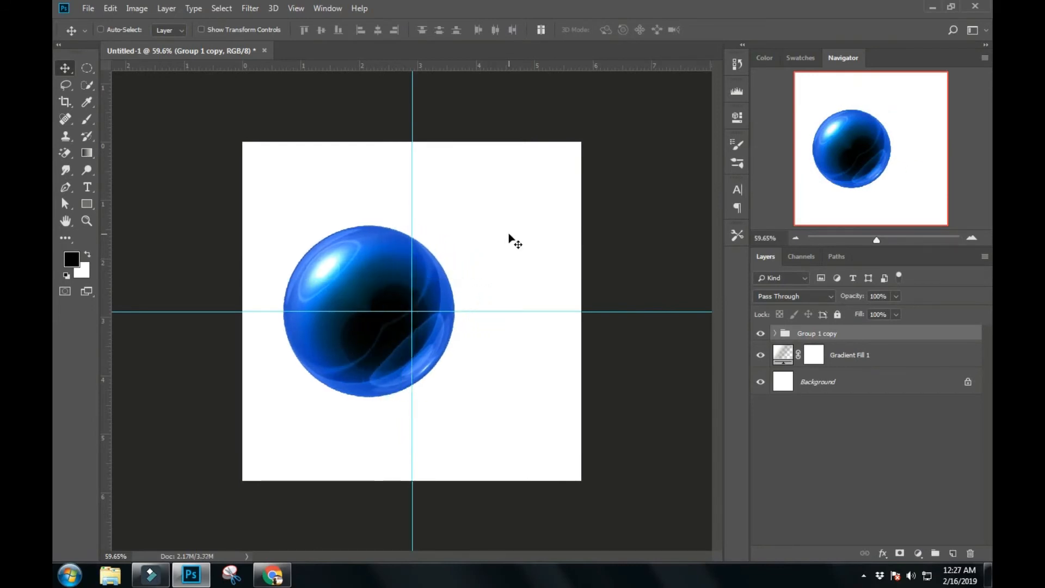
- Duplicate the sphere group, place the copy to the right of the first sphere, and scale it down to about 70%
key(ctrl+j)
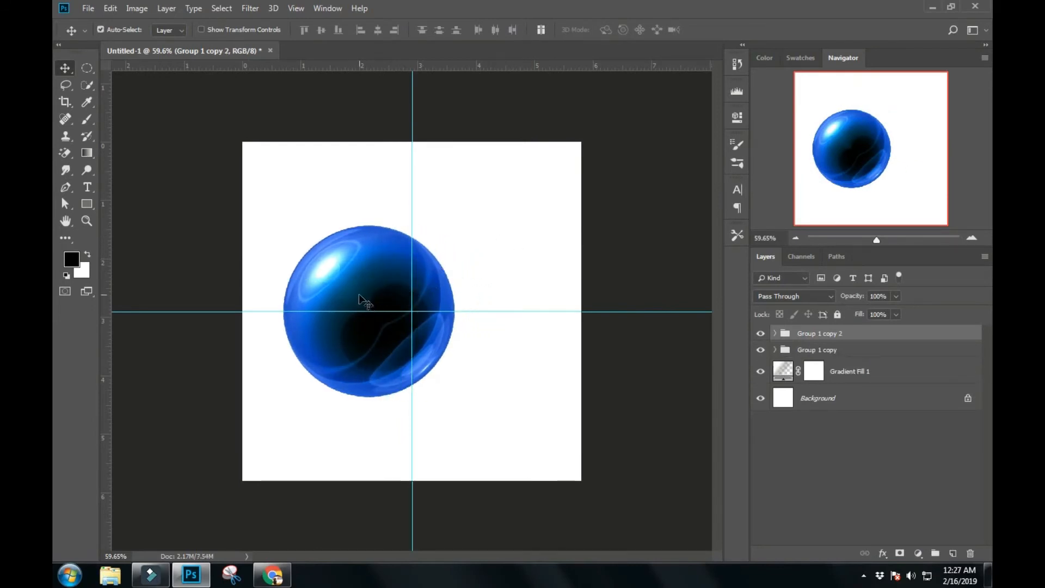
key(ctrl+t)
drag(422, 310, 556, 307)
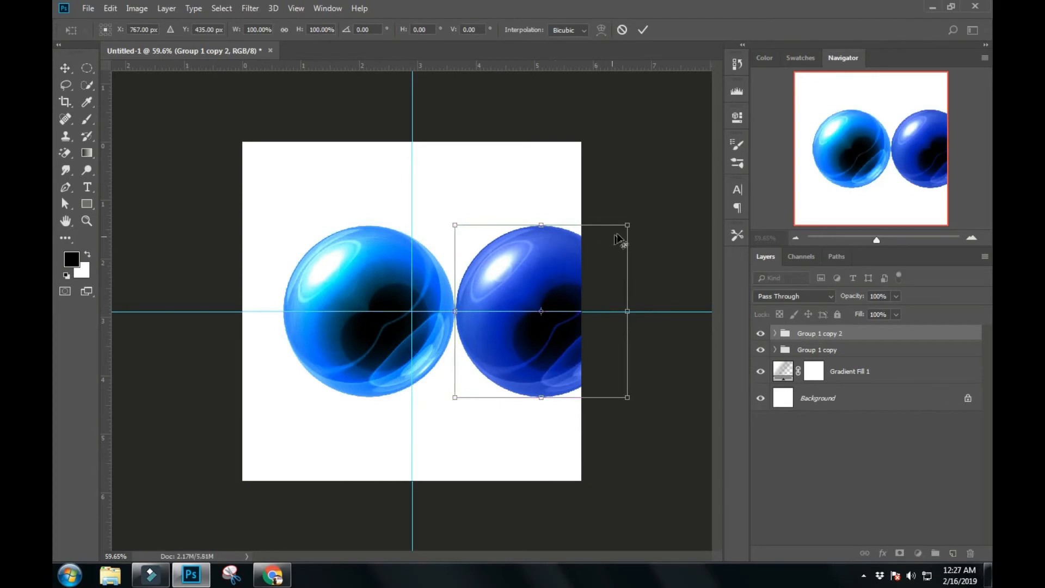
drag(628, 225, 610, 253)
key(Return)
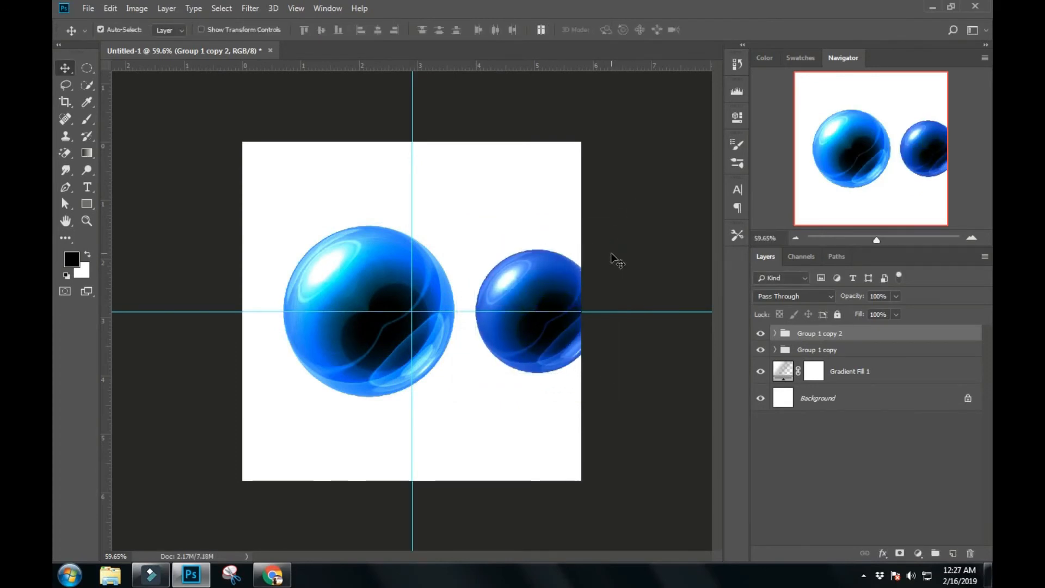
- Nudge the smaller sphere left and slightly down so it touches the larger sphere and fits within the canvas
key(shift+Left)
key(shift+Left)
key(shift+Left)
key(shift+Down)
key(shift+Left)
key(shift+Left)
key(shift+Left)
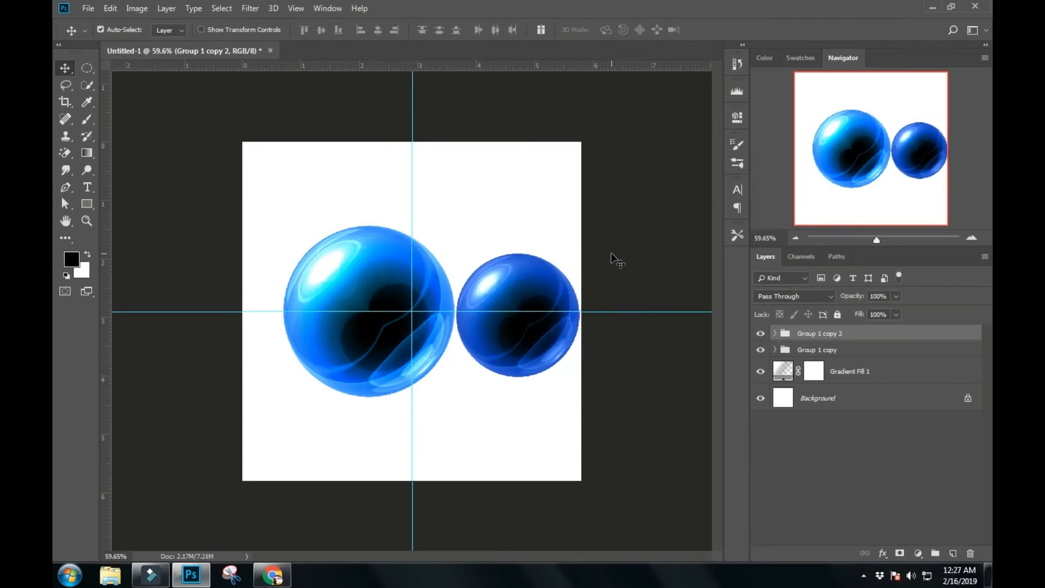
key(Left)
key(Left)
key(Left)
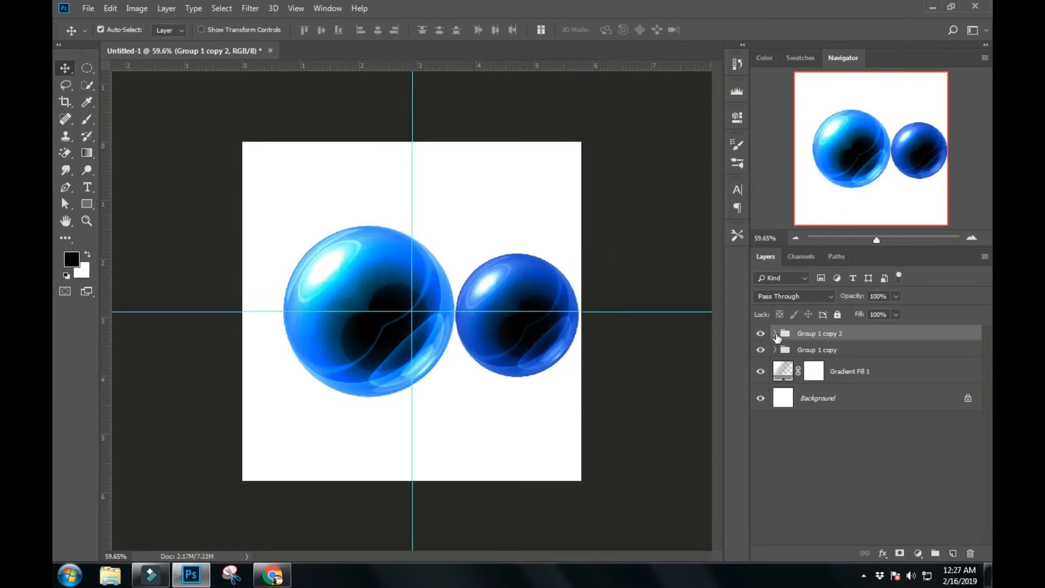
- Move Levels 1 out of Group 1 copy 2 to the top of the layer stack and clip it to that group
click(776, 349)
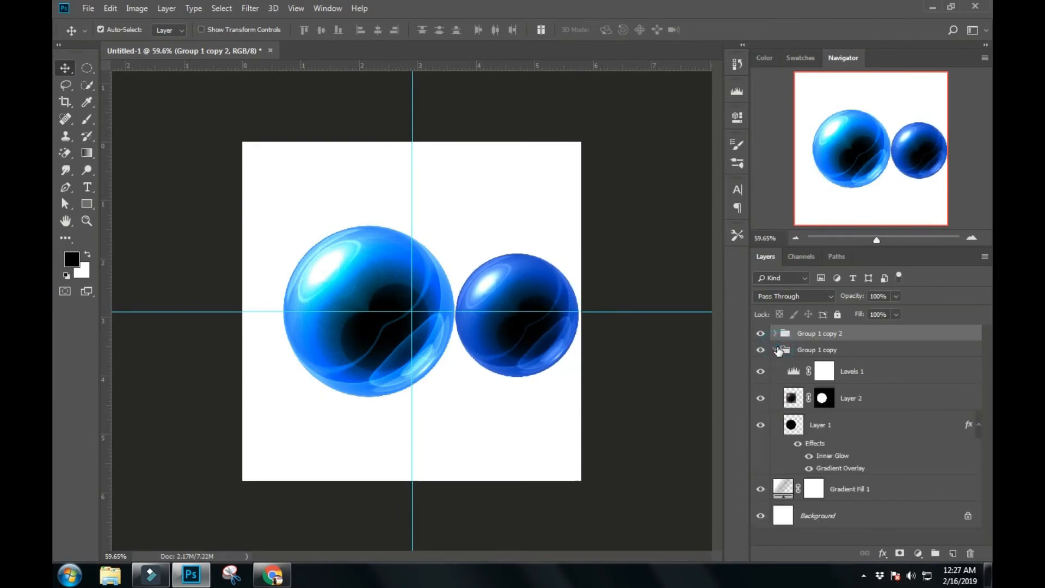
click(776, 349)
click(771, 334)
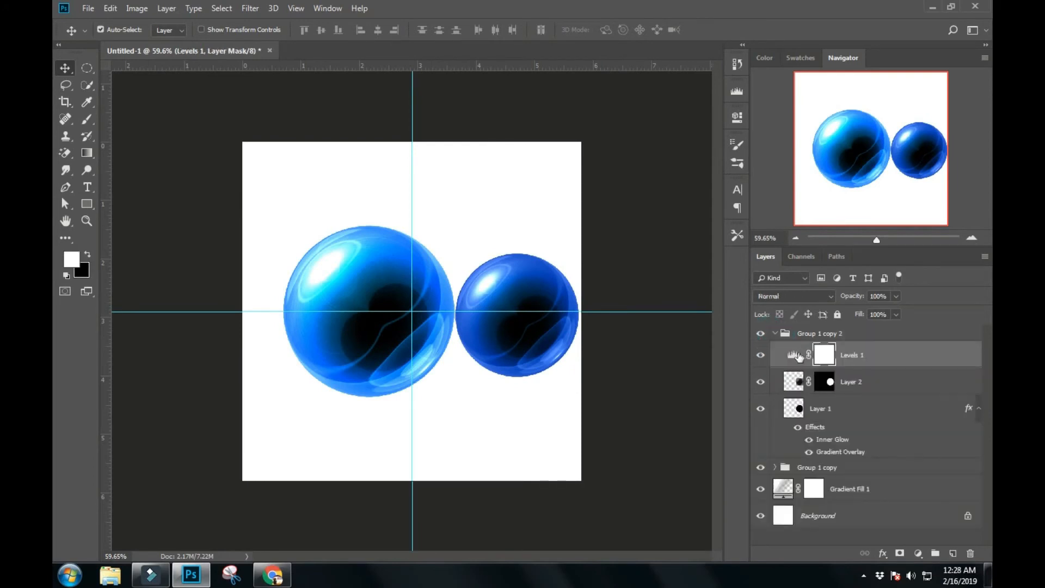
drag(877, 347, 876, 329)
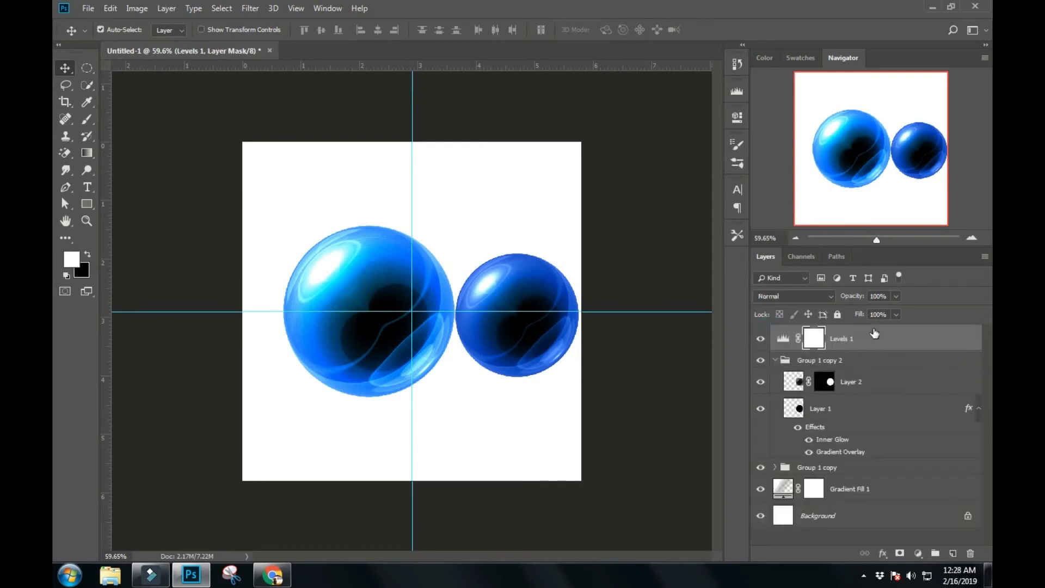
click(775, 361)
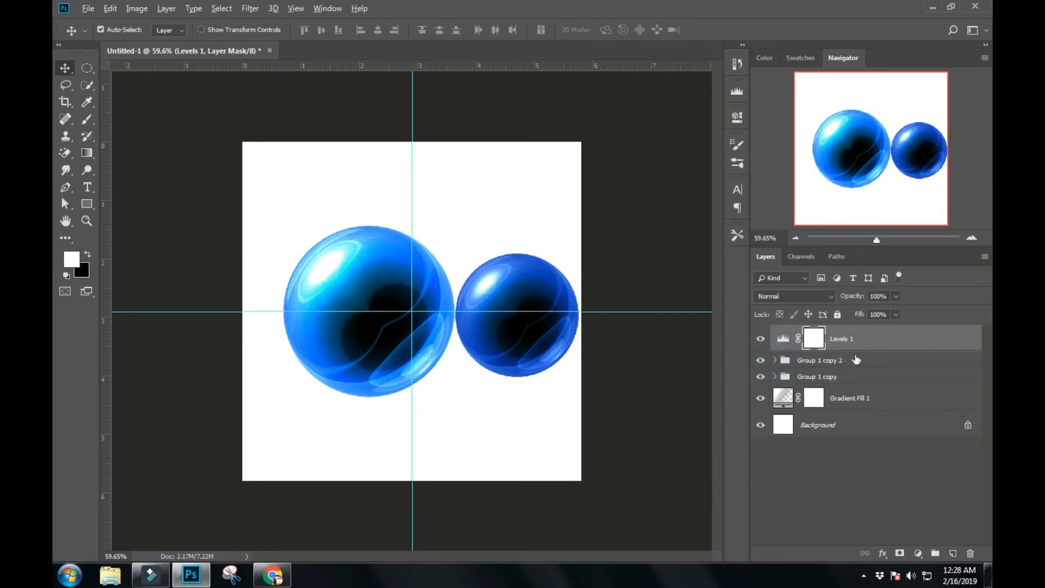
alt+click(858, 350)
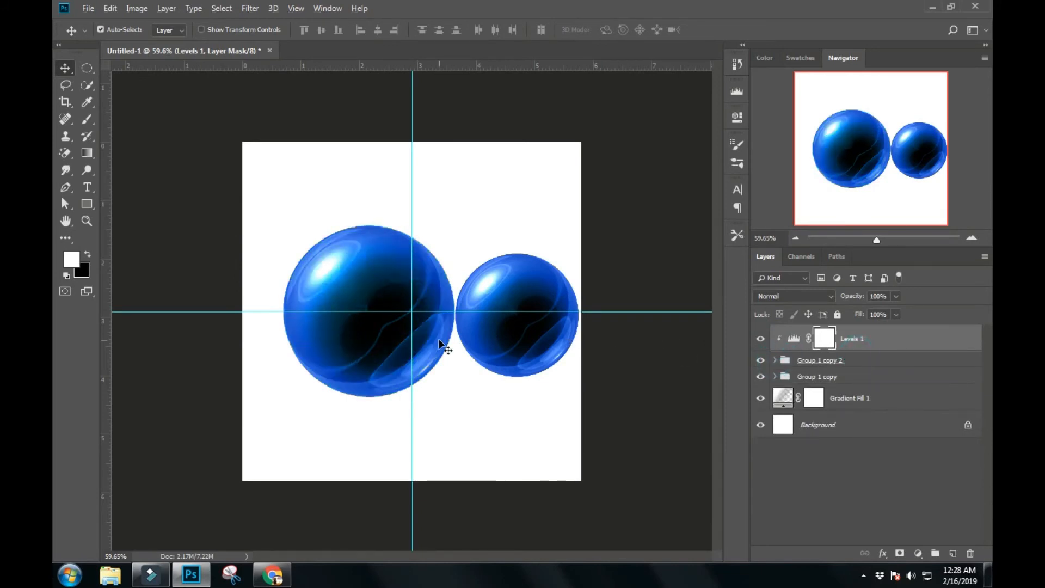
- In the Gradient Overlay of Layer 1 in Group 1 copy 2, set the gradient's starting colour stop to #67123c
scroll(439, 339, up, 1)
scroll(438, 338, down, 1)
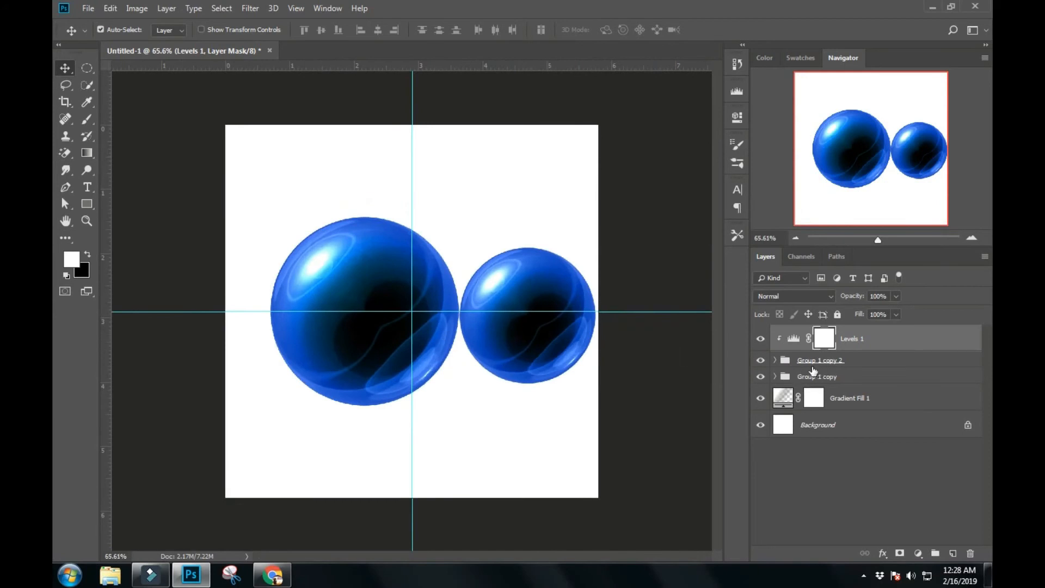
click(775, 361)
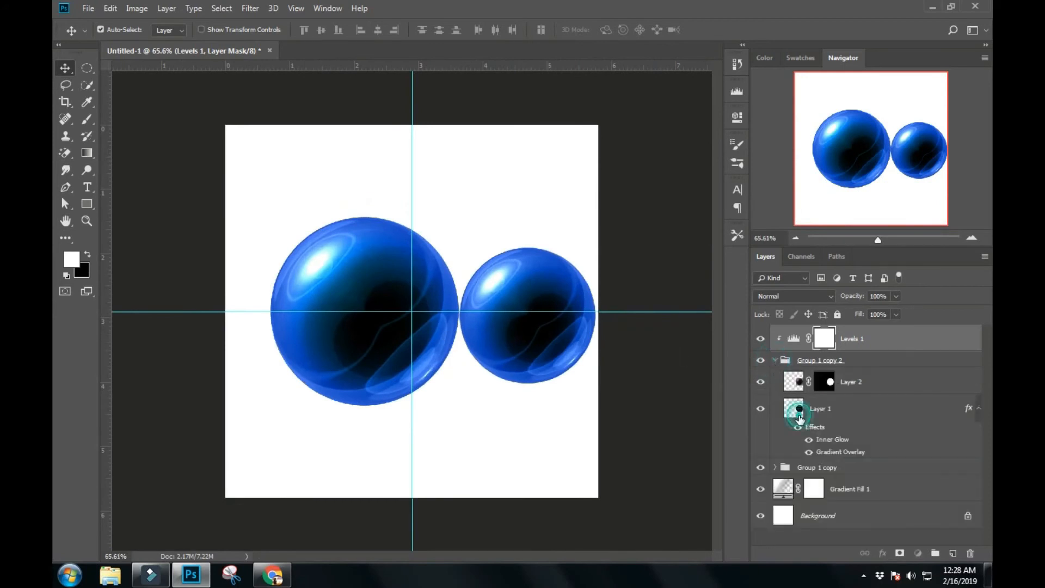
click(798, 410)
double_click(797, 410)
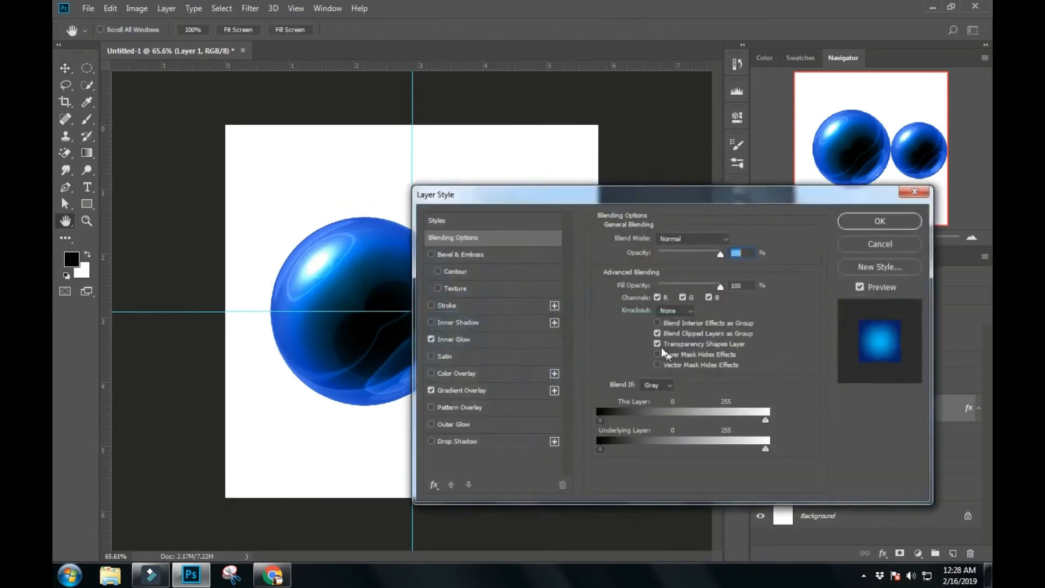
click(478, 392)
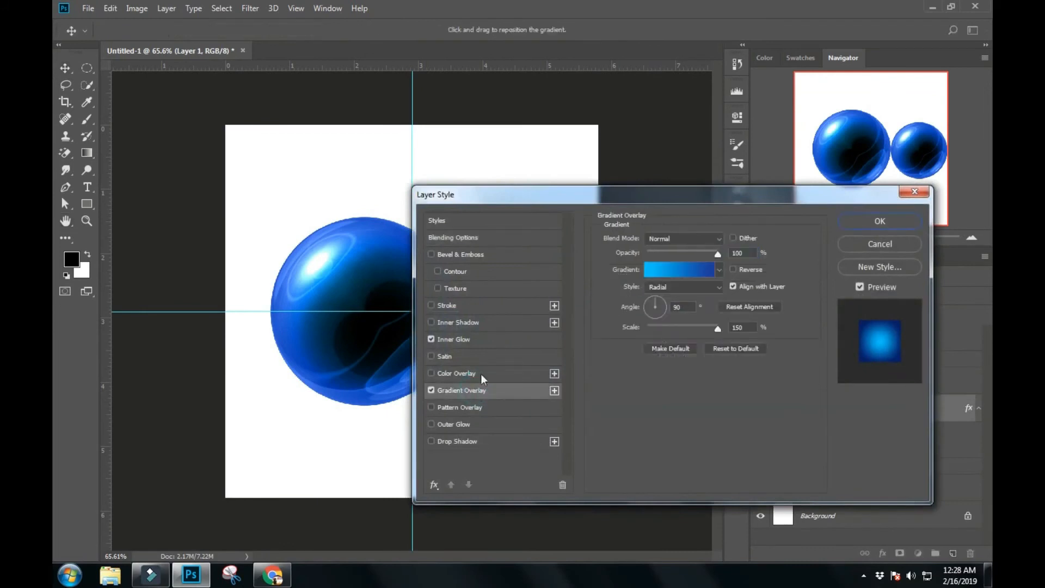
click(669, 279)
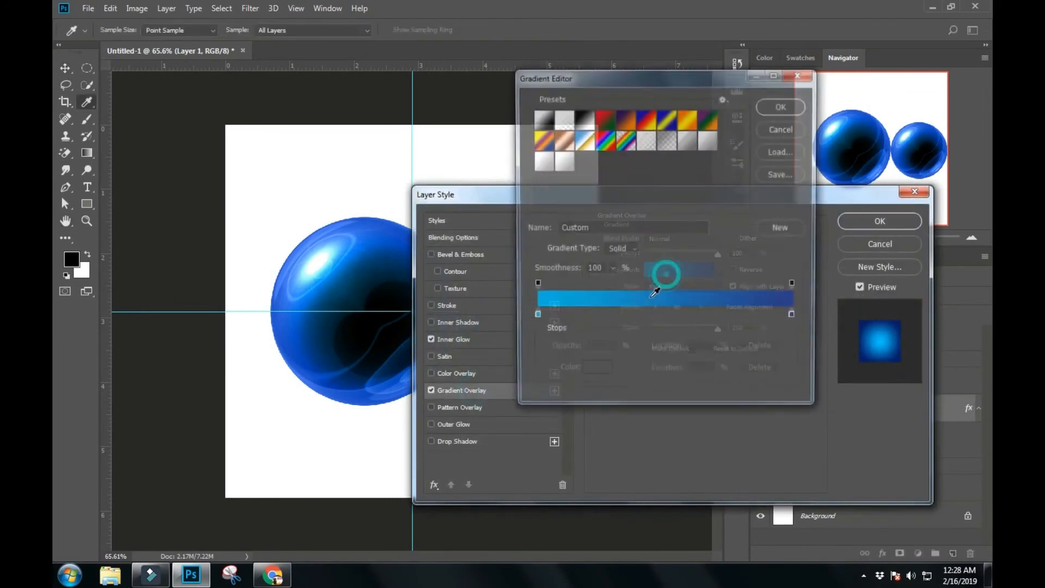
double_click(535, 318)
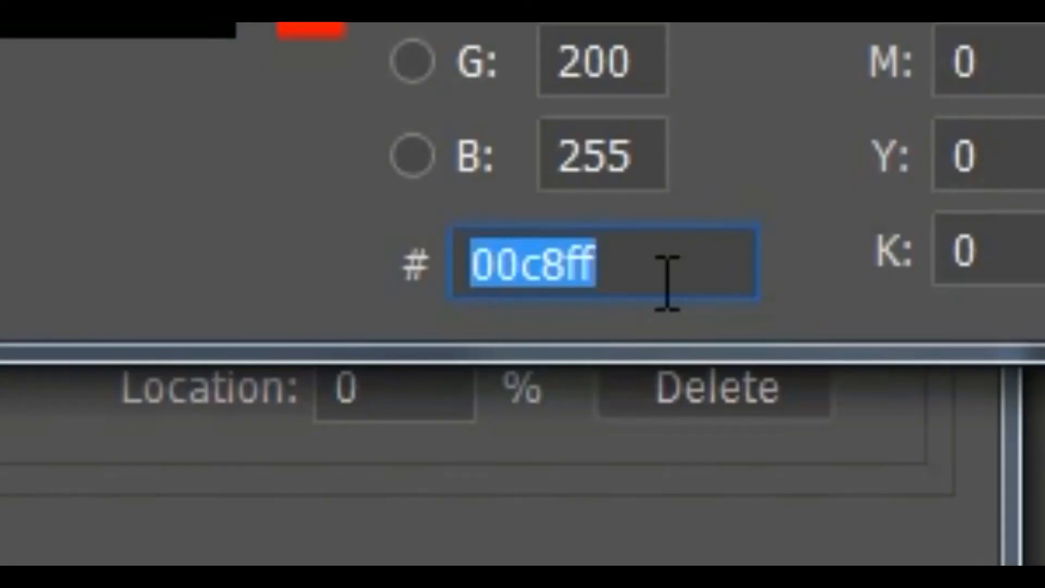
text(67)
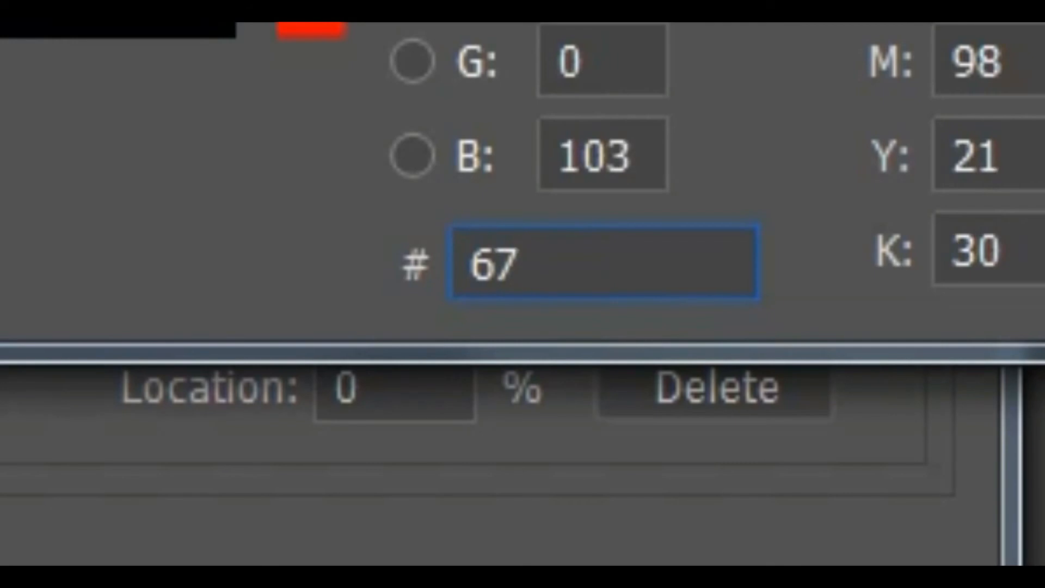
text(123c)
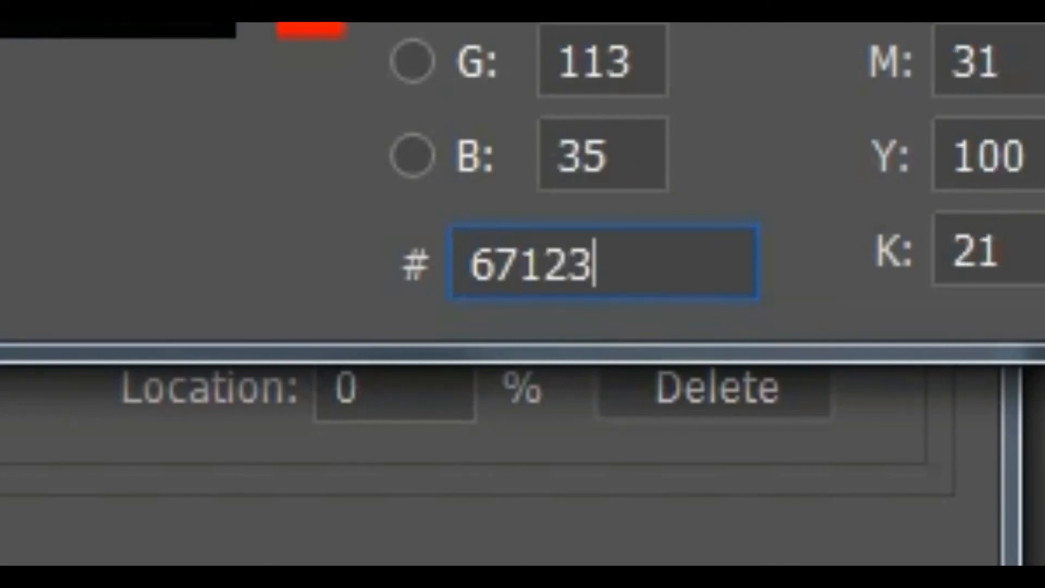
click(800, 135)
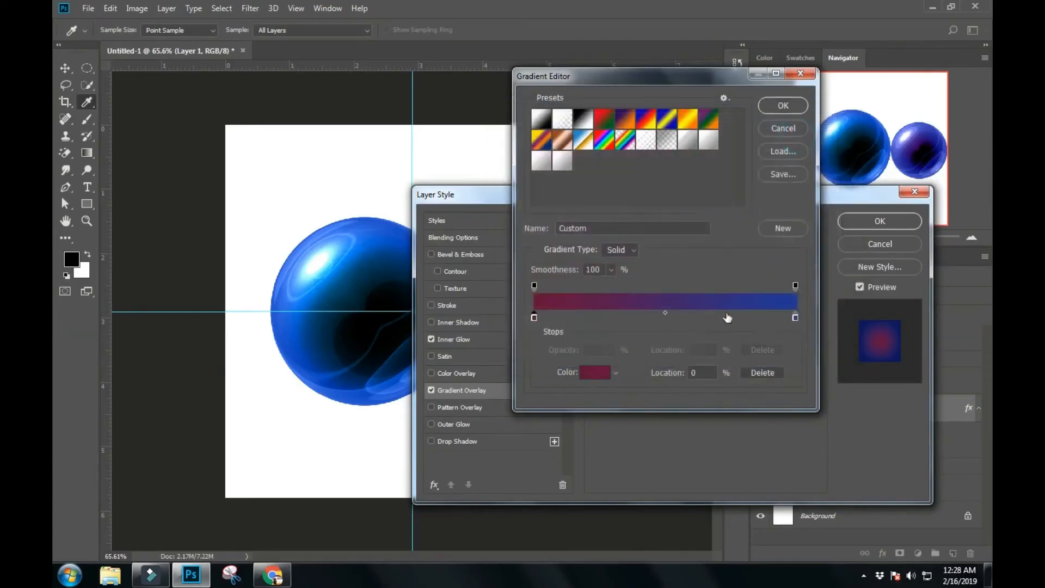
- Set the overlay gradient's end colour stop to #a111c7 and accept the edited gradient
double_click(795, 317)
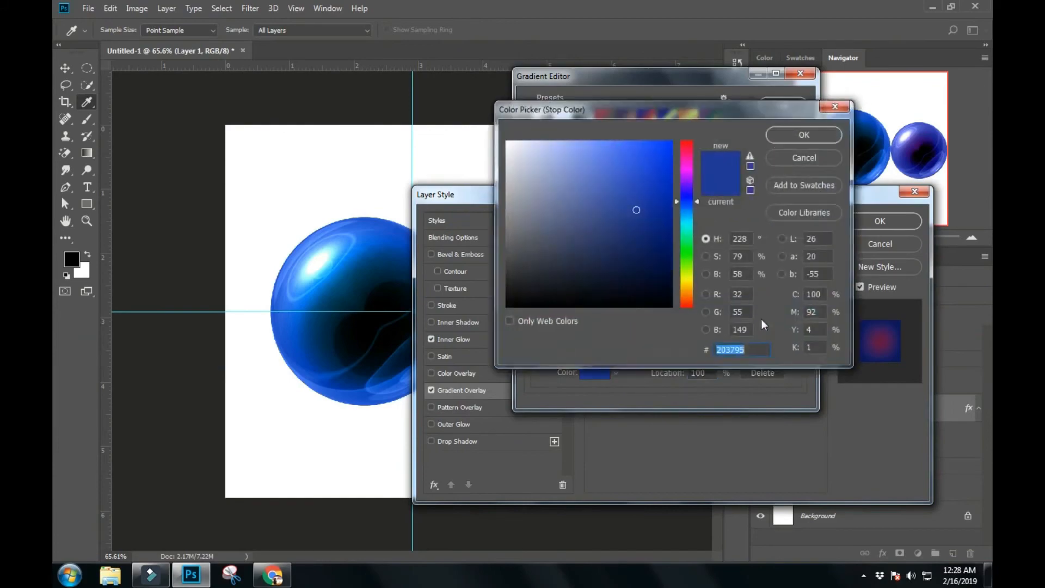
click(756, 351)
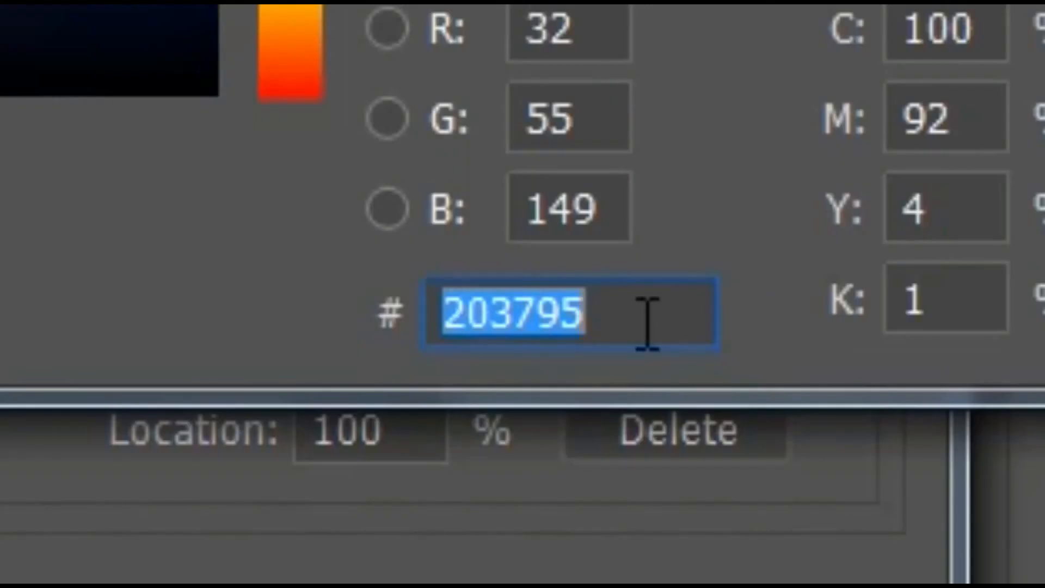
text(a)
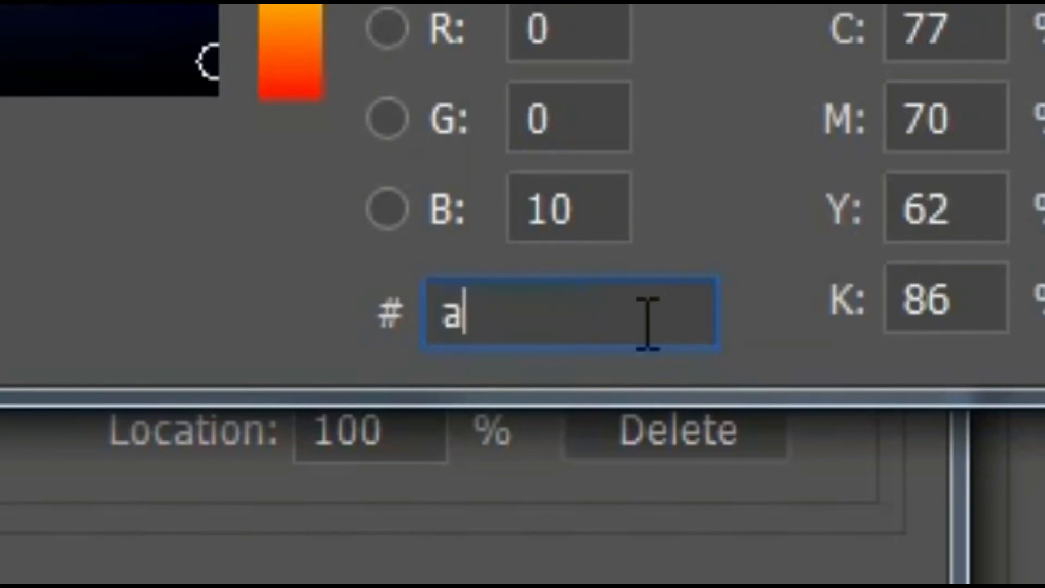
text(111c)
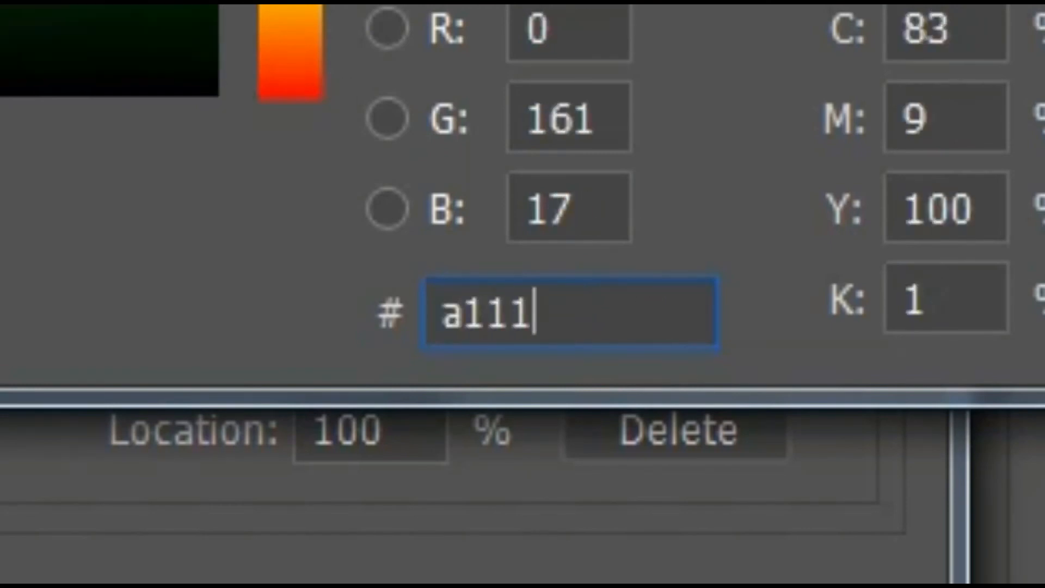
text(7)
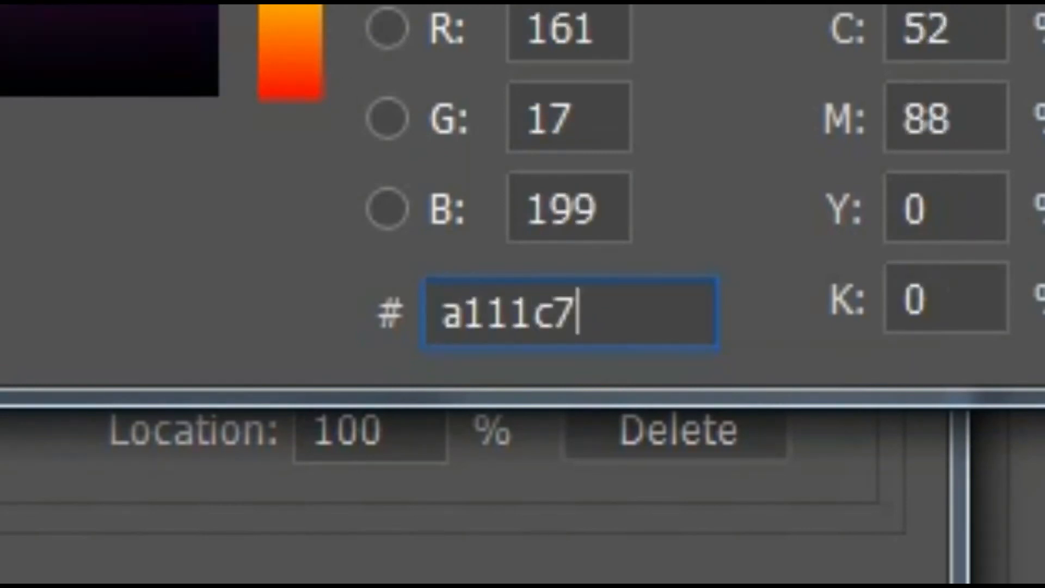
click(868, 133)
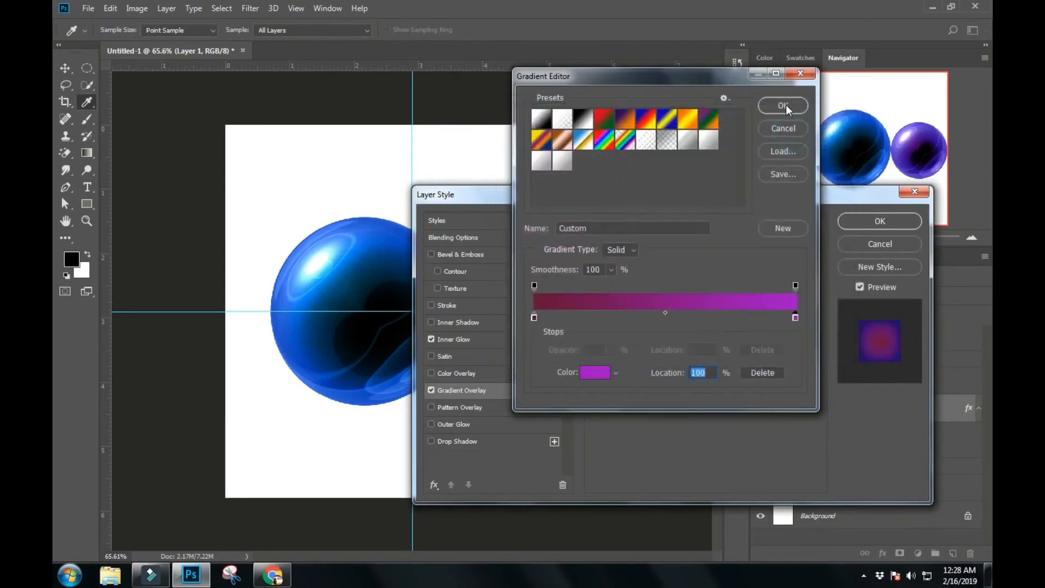
click(786, 104)
- Try reversing the gradient overlay's direction while viewing the smaller sphere
drag(704, 194, 738, 367)
click(830, 340)
click(799, 445)
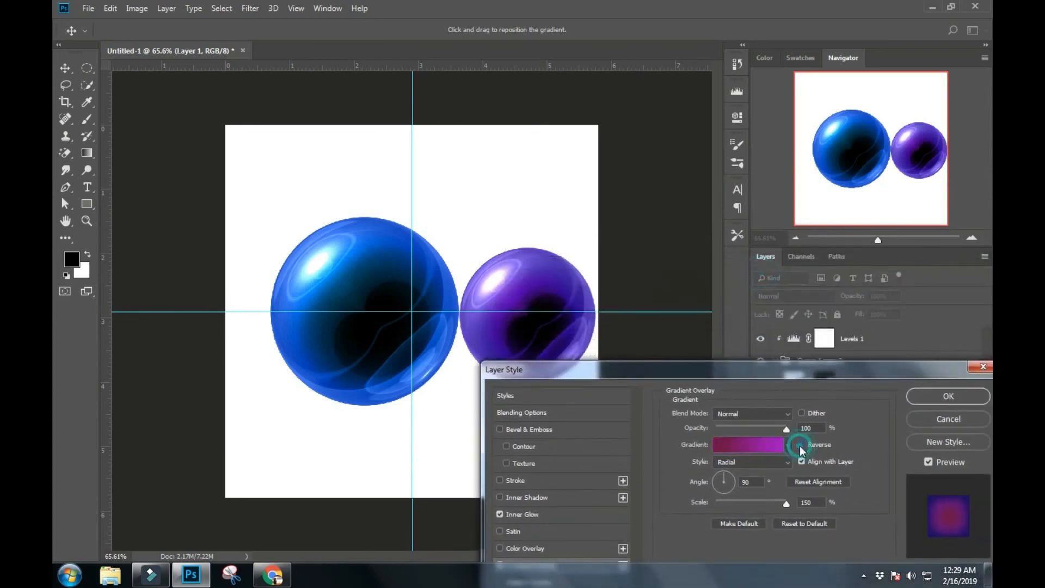
click(760, 499)
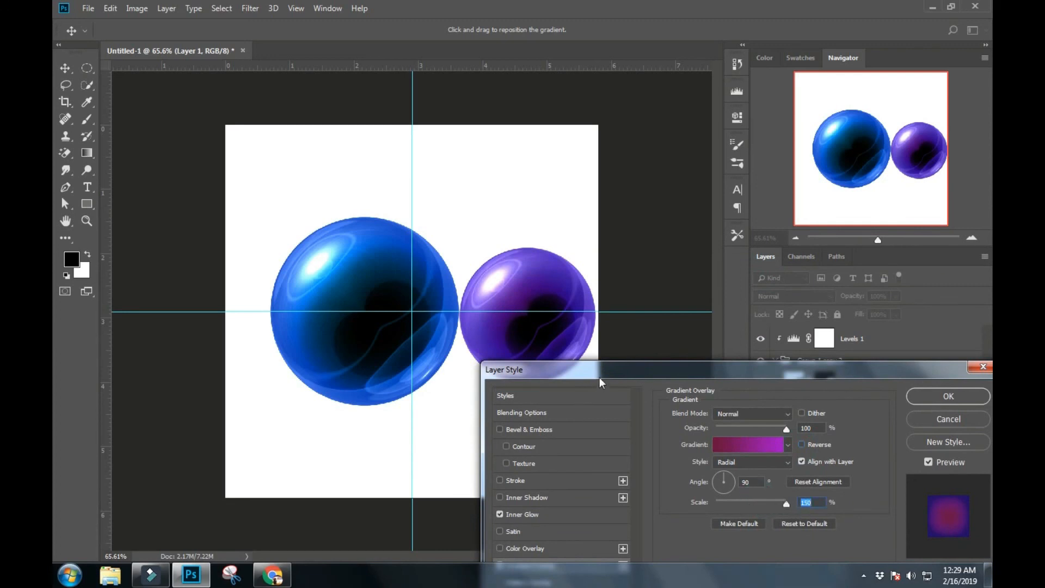
- Switch the smaller sphere's Inner Glow to a gradient with its starting stop set to dark purple #4e004f, and apply the layer style
drag(599, 383, 693, 341)
click(616, 468)
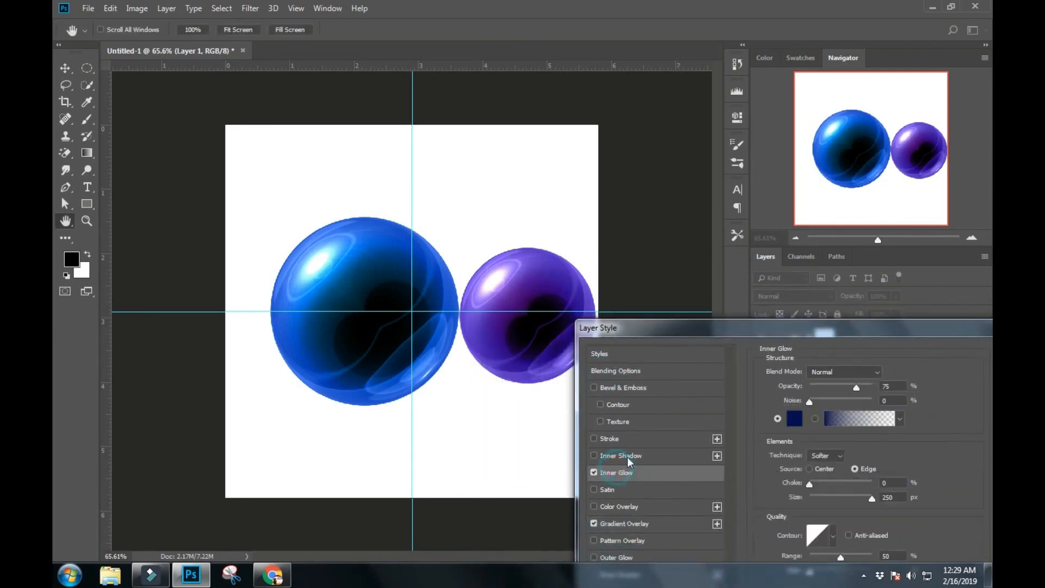
drag(827, 340, 545, 351)
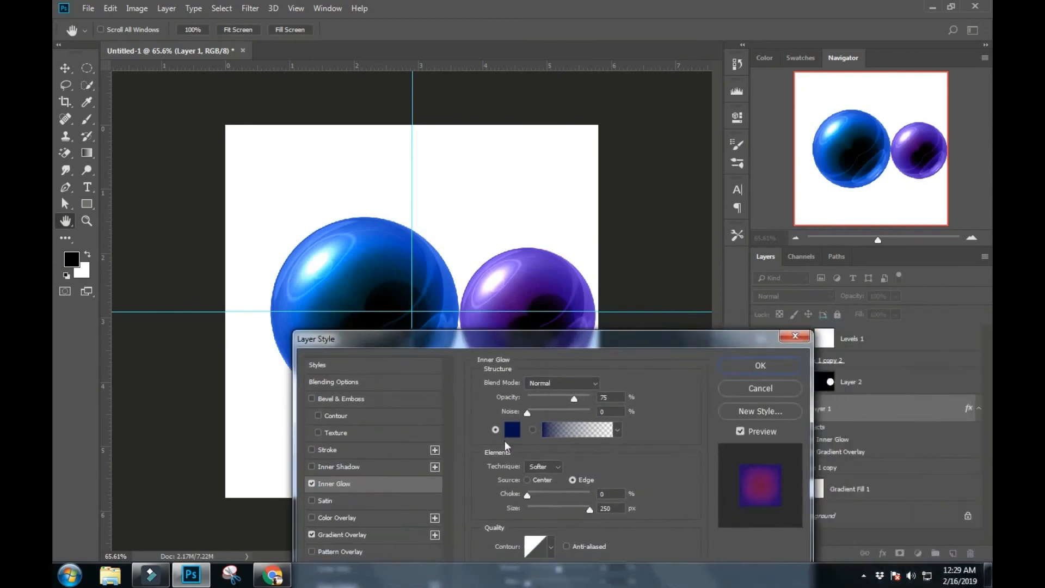
click(559, 431)
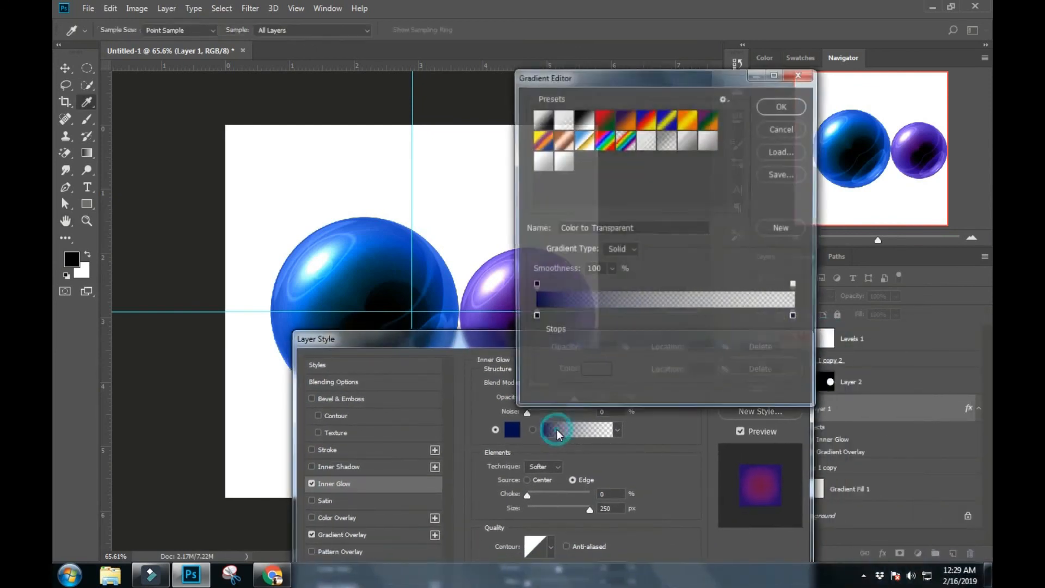
click(535, 318)
double_click(535, 318)
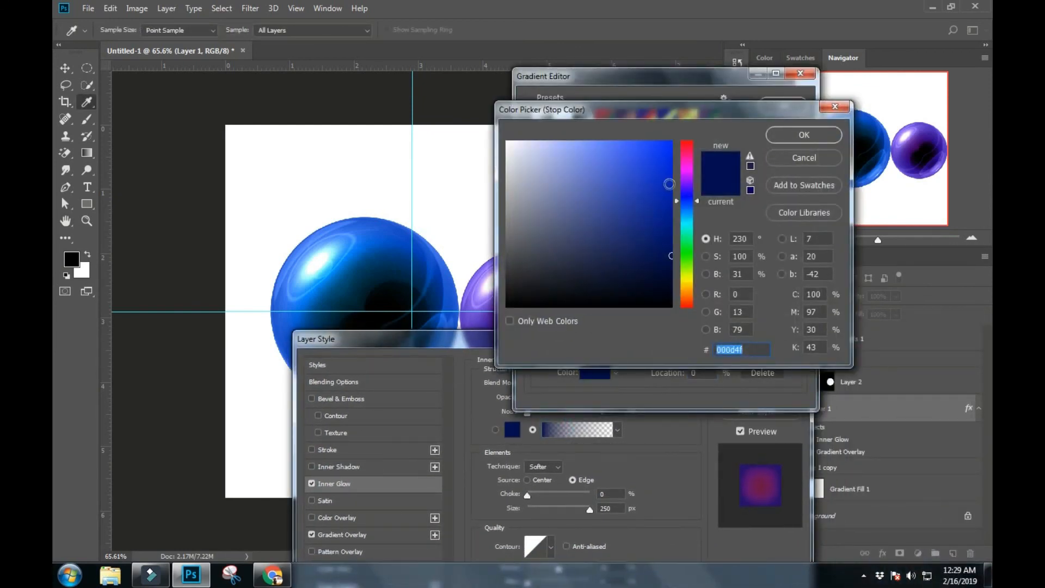
click(687, 169)
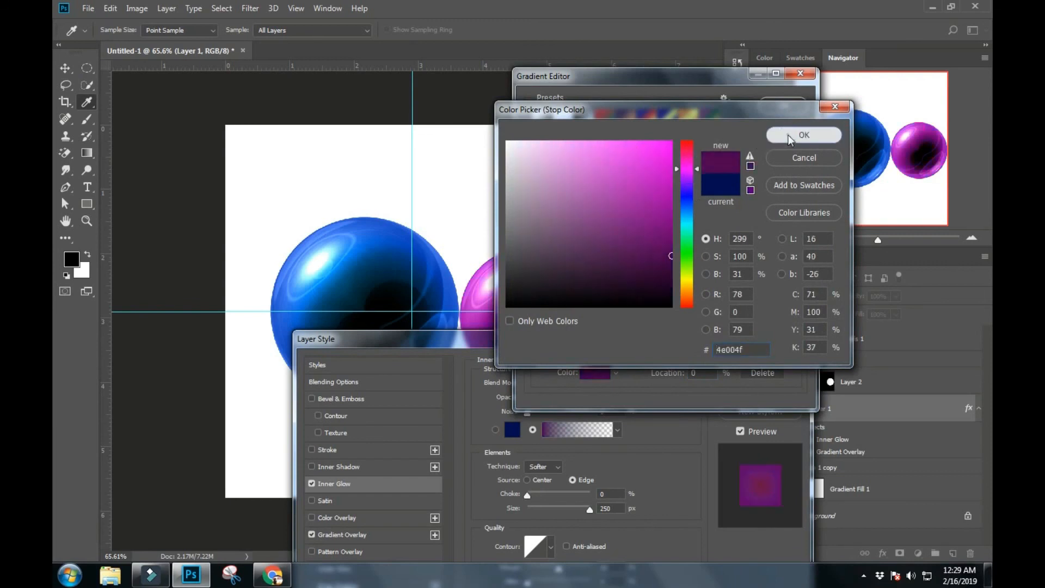
click(791, 138)
click(785, 109)
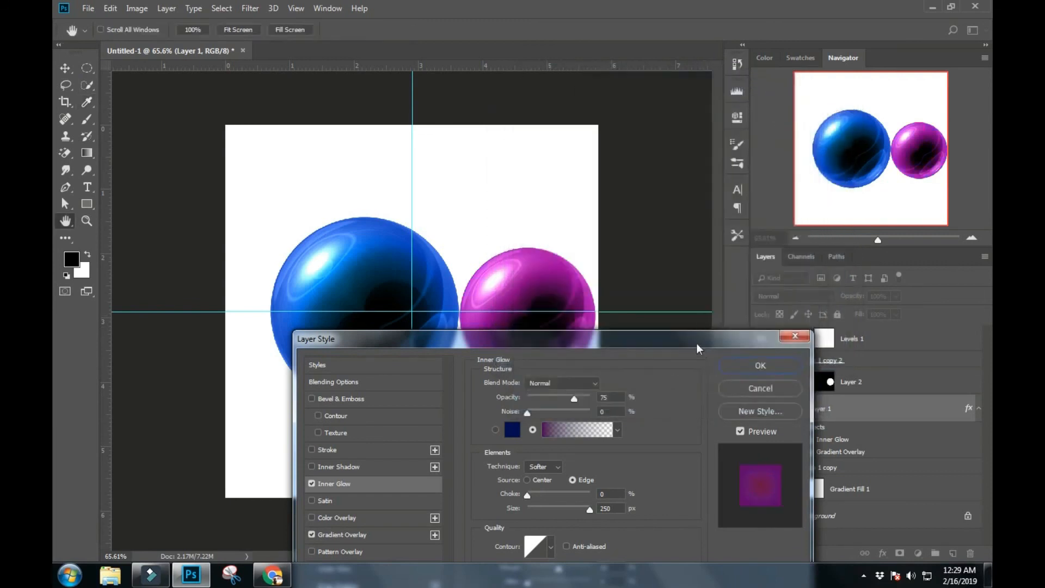
click(897, 377)
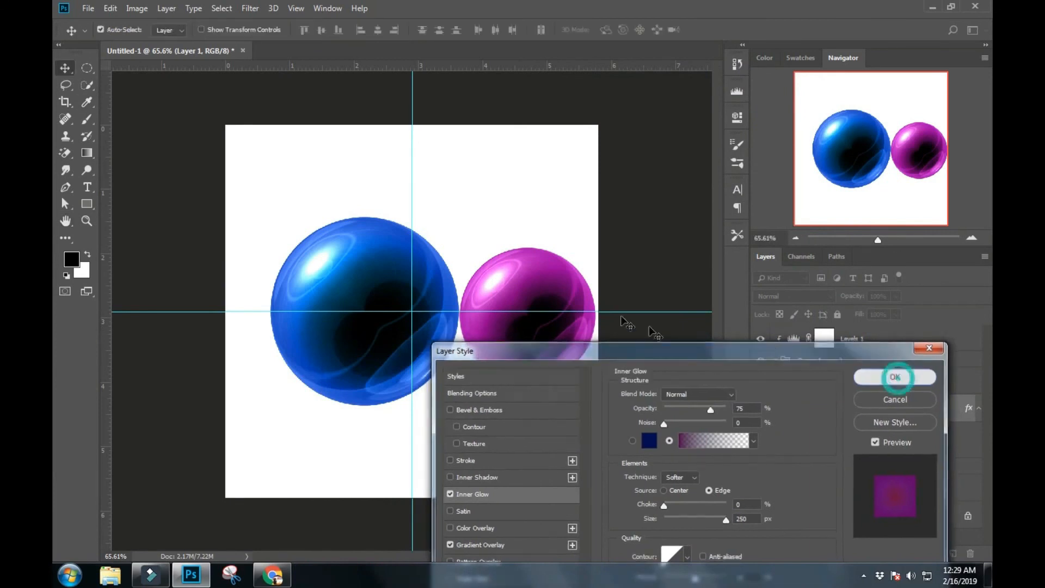